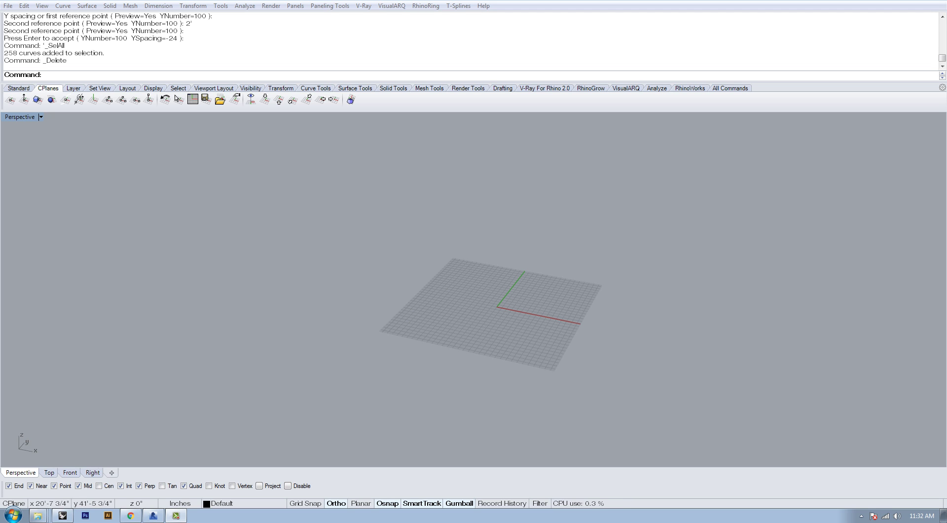
Draw a 500' by 500' rectangle with its first corner at the origin
scroll(616, 257, up, 5)
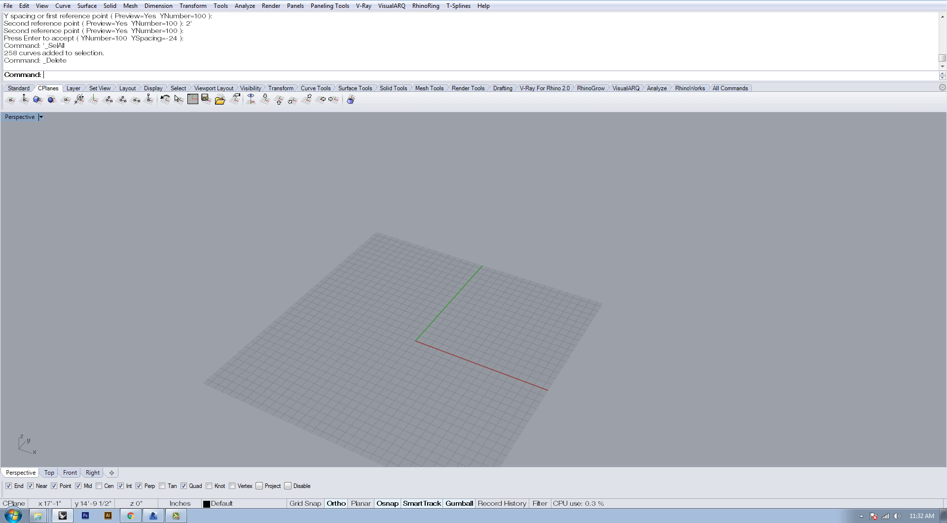
shift+right_drag(555, 368, 558, 336)
scroll(454, 340, up, 5)
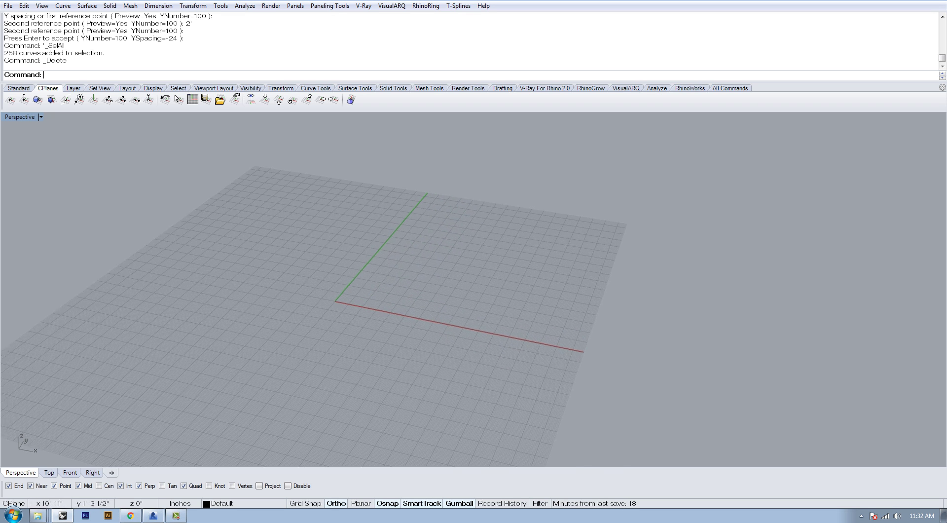
text(REC)
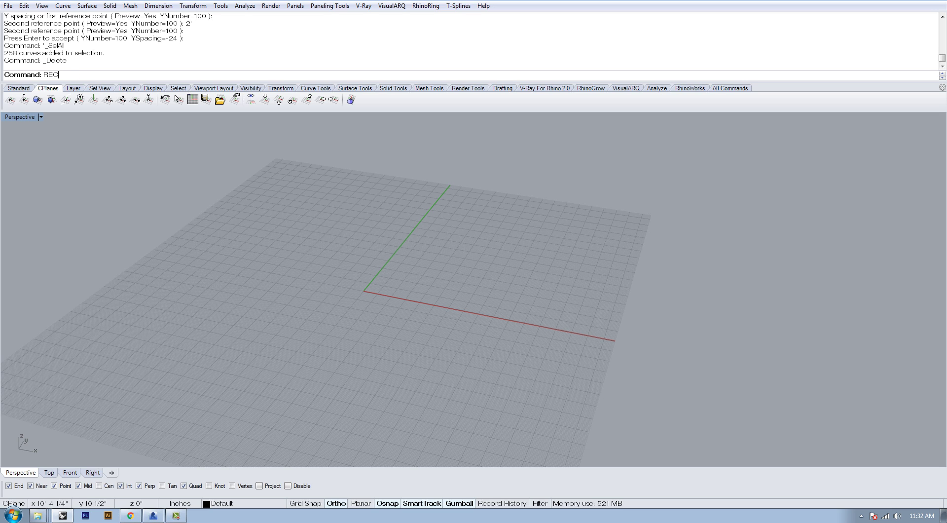
key(Return)
text(0)
key(Return)
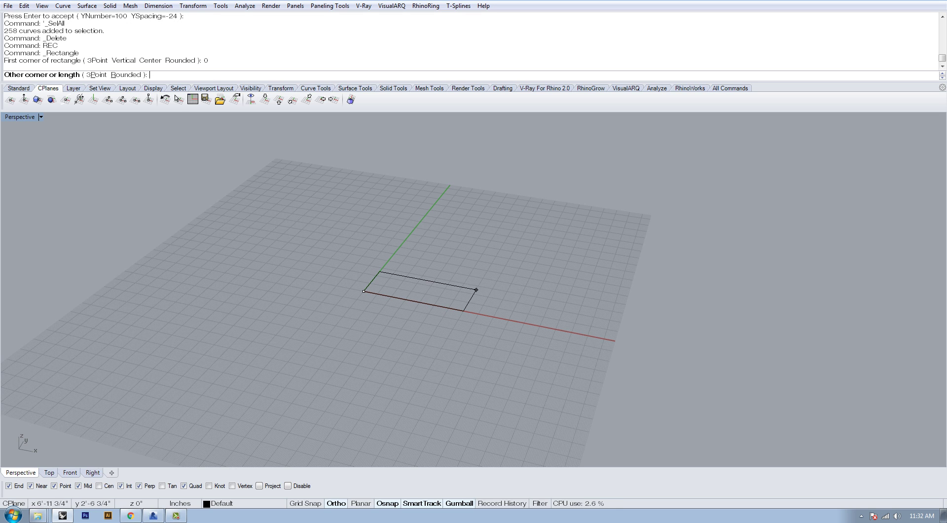
scroll(511, 240, down, 5)
shift+right_drag(530, 238, 474, 340)
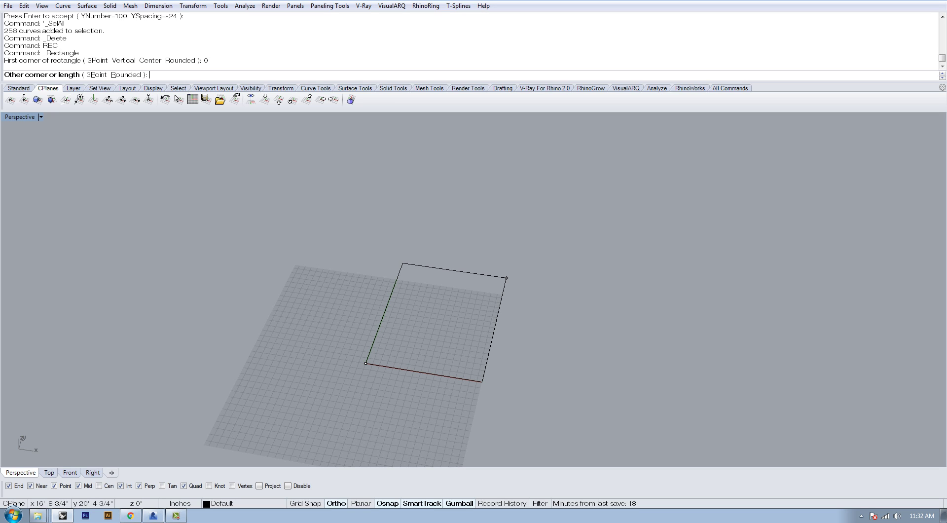
text(500')
key(Return)
text(500')
key(Return)
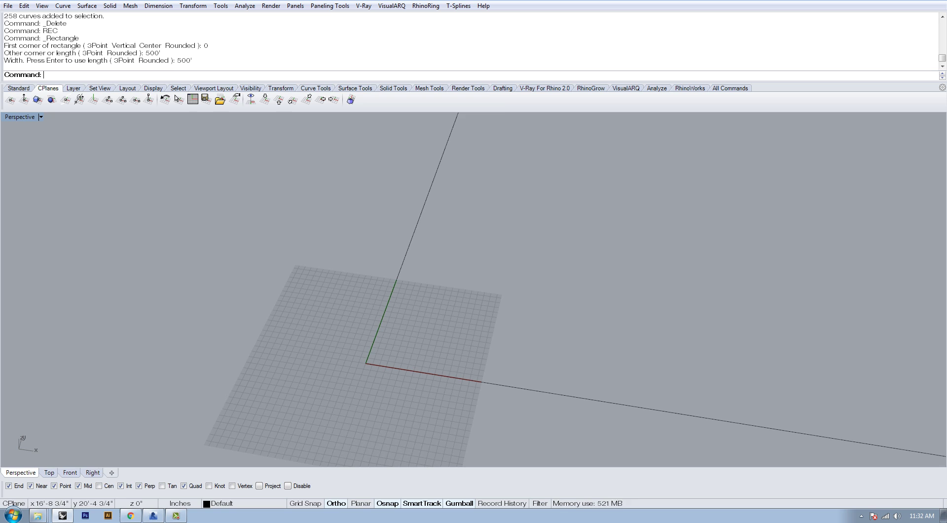
Create a planar surface from the rectangle and delete the boundary curve
scroll(506, 278, down, 10)
shift+right_drag(657, 276, 576, 328)
click(577, 359)
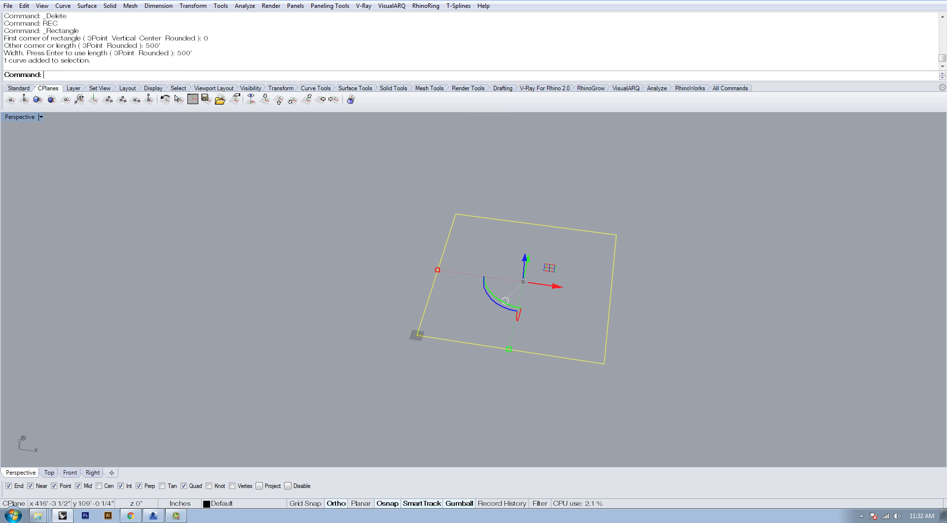
text(PS)
key(Return)
key(Delete)
Start CageEdit on the planar surface, using its BoundingBox as the control object and the CPlane coordinate system
right_drag(602, 362, 548, 312)
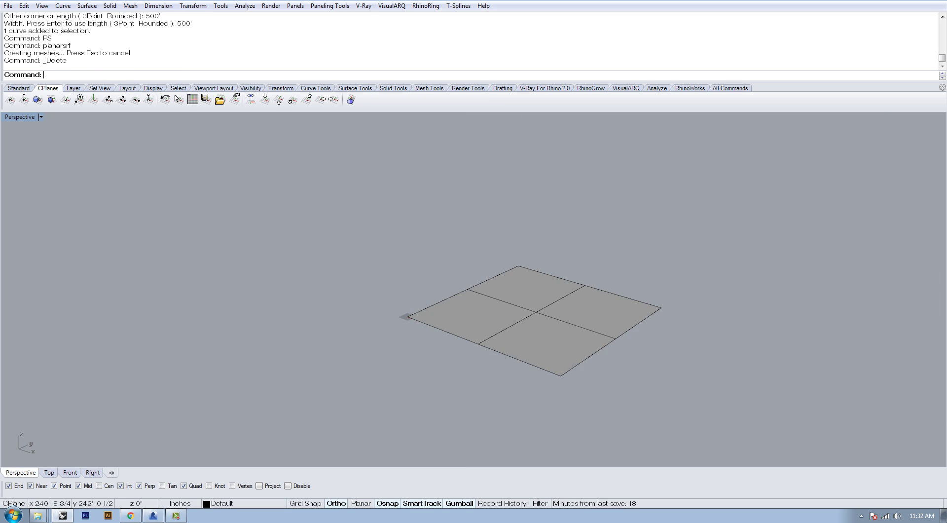
scroll(547, 313, up, 5)
click(548, 312)
text(CageEdit)
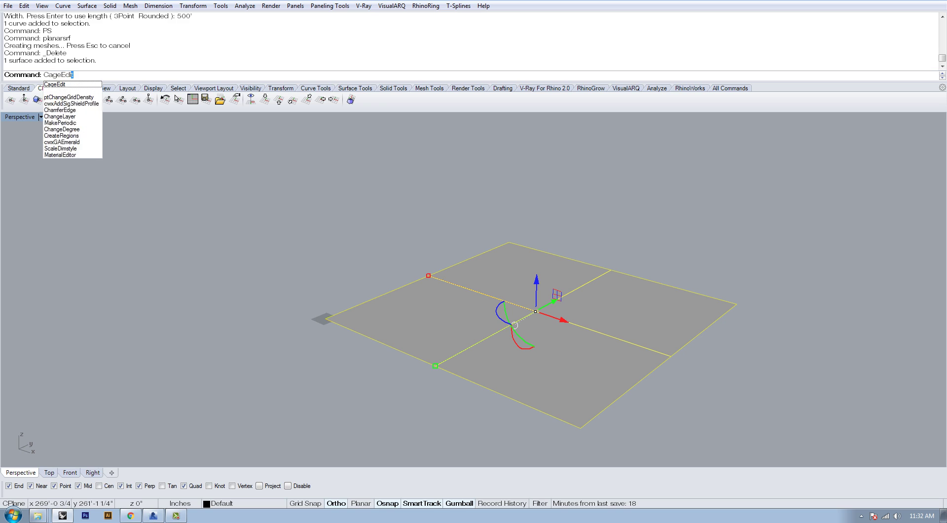
key(Return)
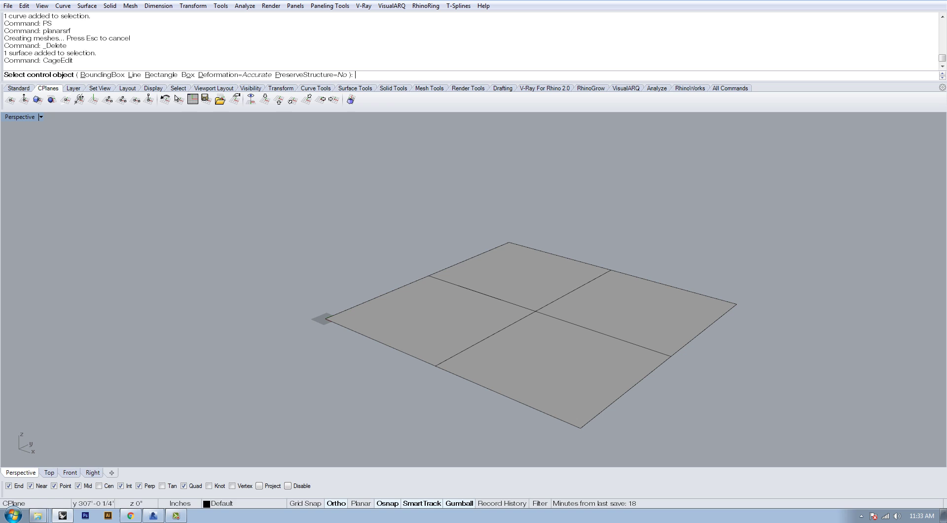
click(103, 75)
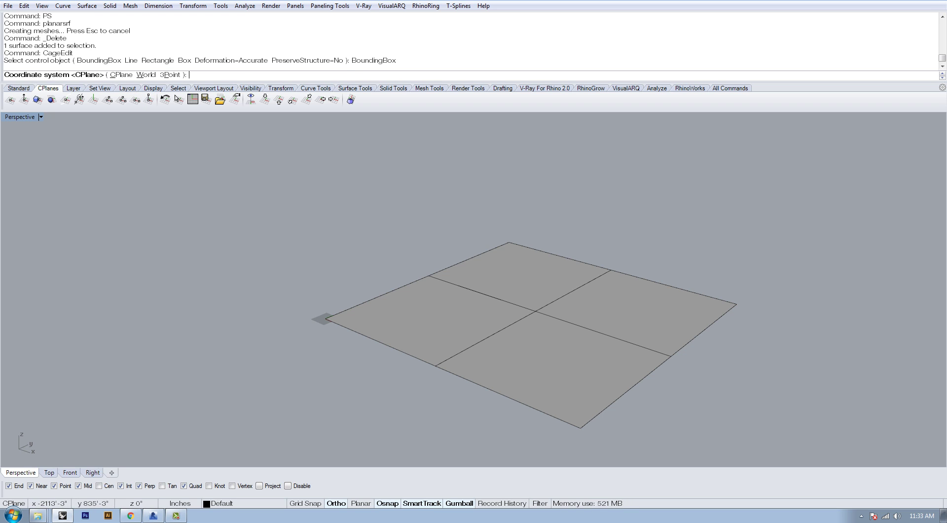
key(Return)
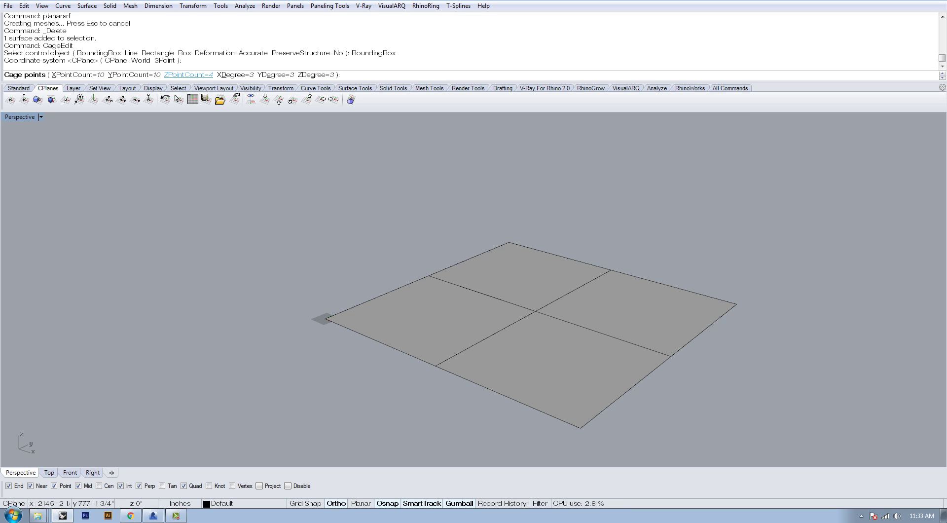
Set the cage's Z point count to 2 and its Z degree to 3, then create it with the Global edit region
click(188, 75)
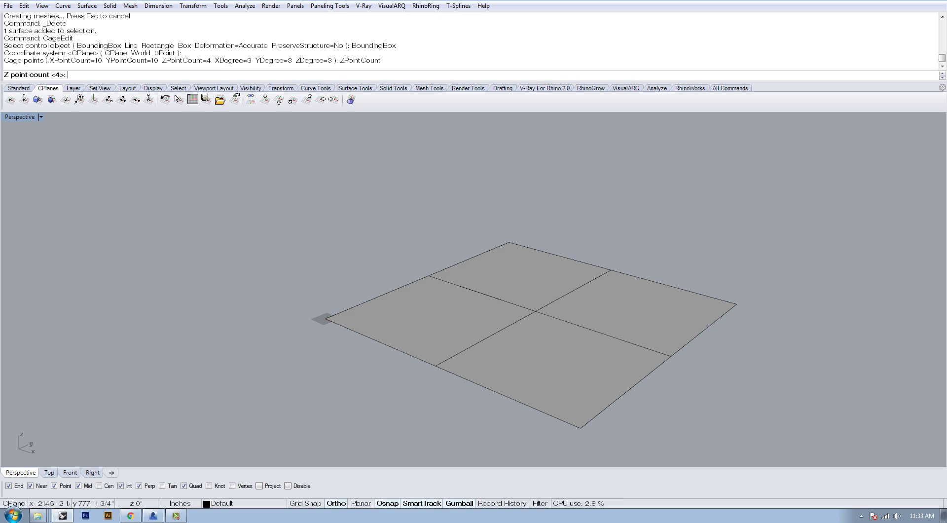
text(2)
key(Return)
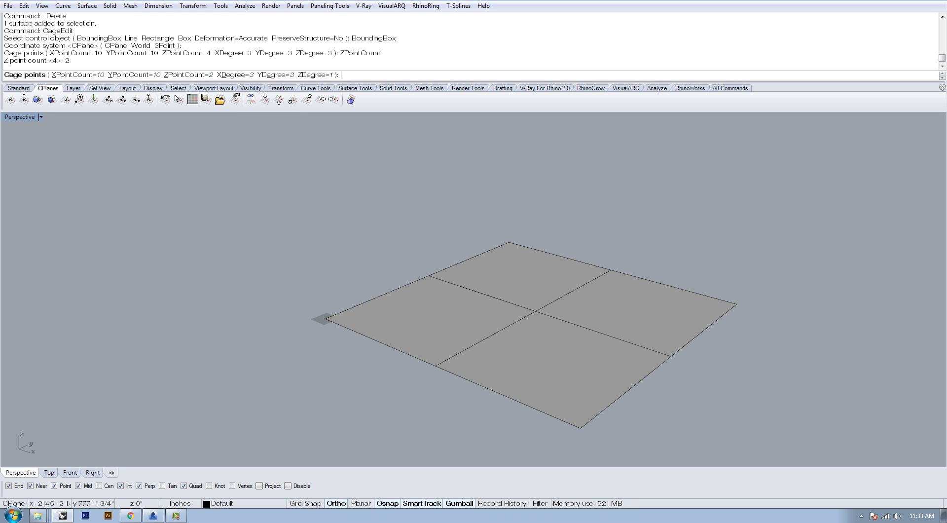
click(316, 74)
text(3)
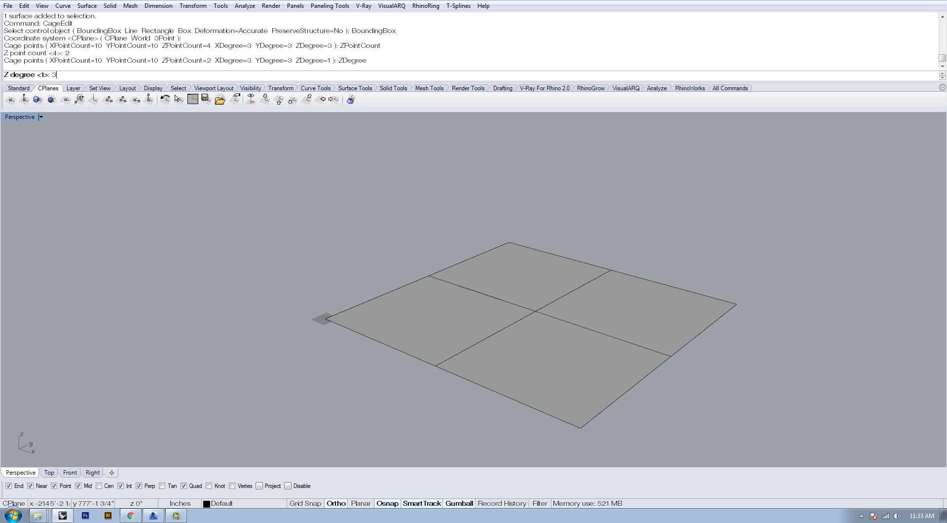
key(Return)
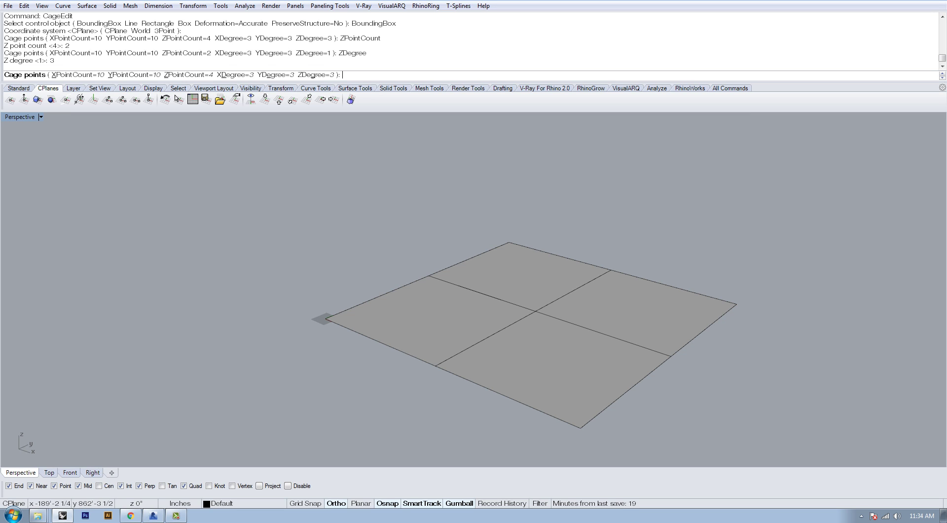
key(Return)
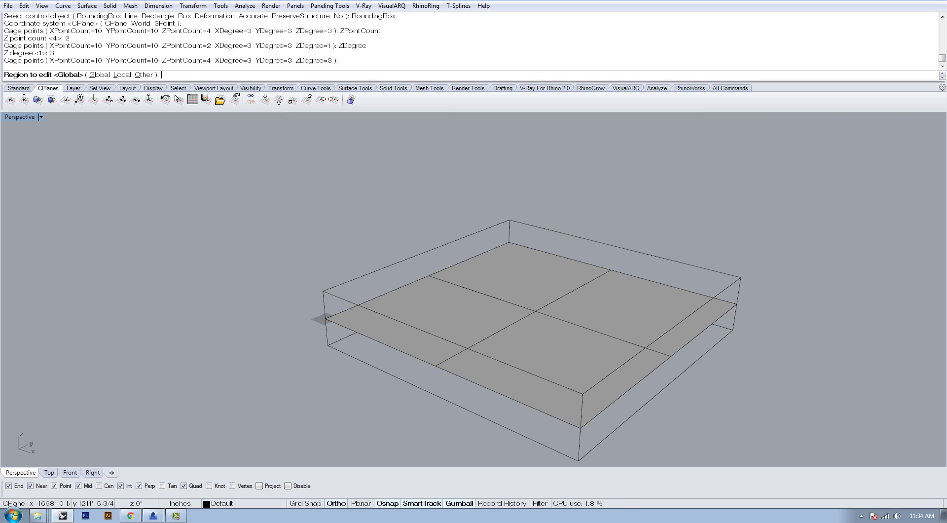
key(Return)
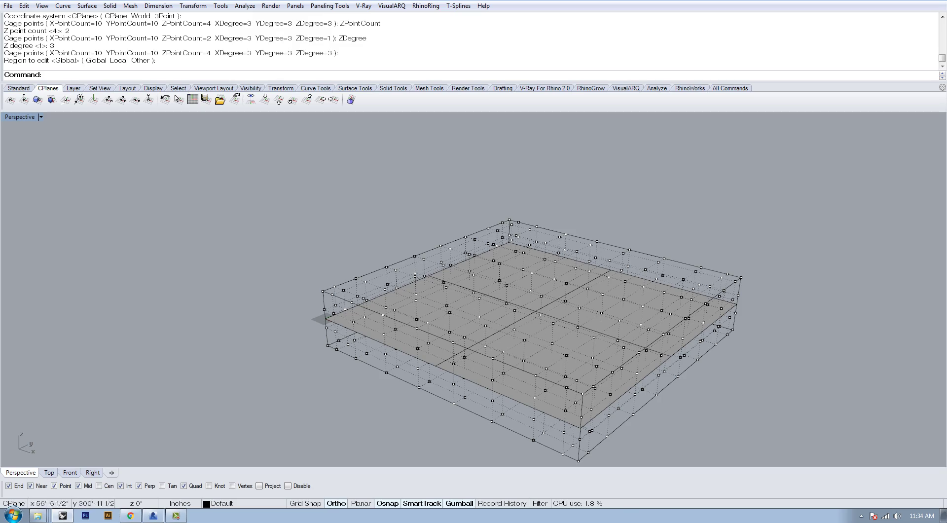
Raise a group of cage points around the middle of the surface to form a central hill
right_drag(513, 326, 501, 341)
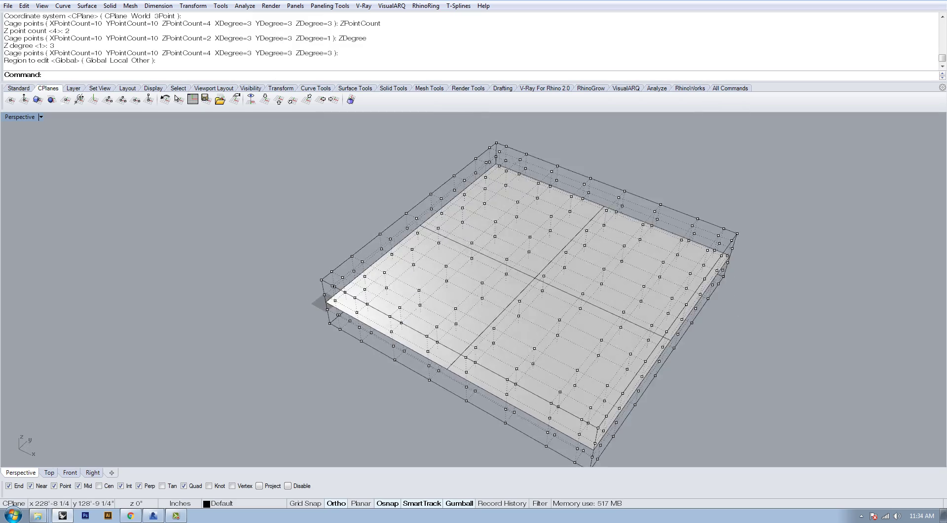
right_drag(476, 304, 478, 292)
drag(447, 274, 573, 332)
drag(526, 269, 526, 231)
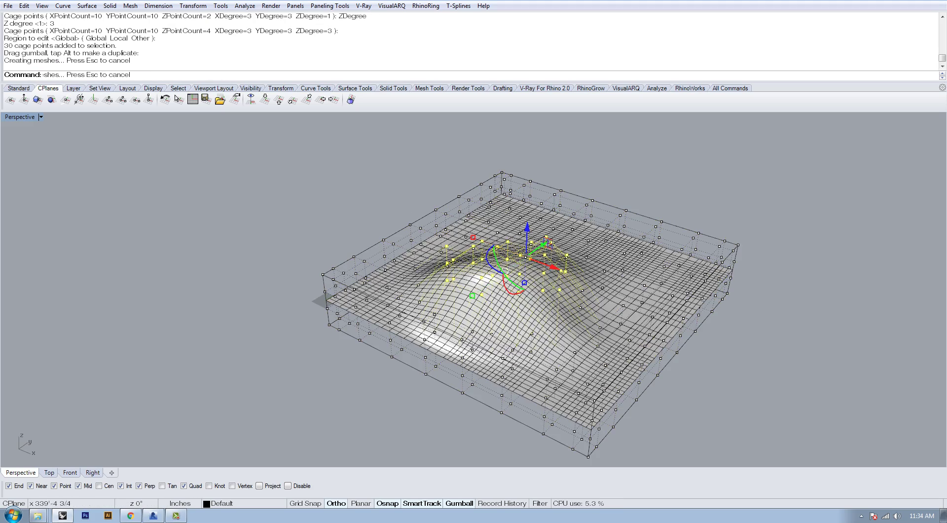
key(Escape)
Lower a group of cage points near the corner opposite the origin to form a depression in the terrain
right_drag(696, 287, 608, 276)
drag(630, 306, 714, 353)
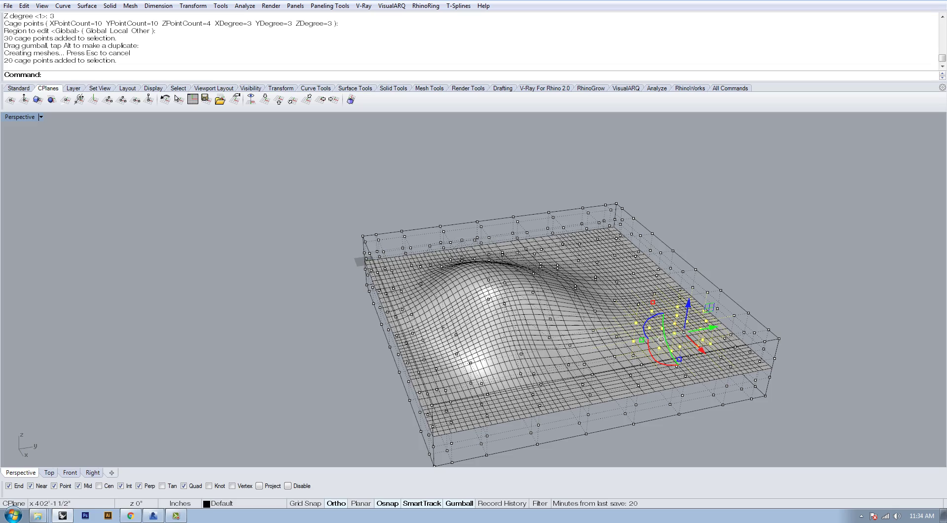
drag(689, 304, 685, 332)
key(Escape)
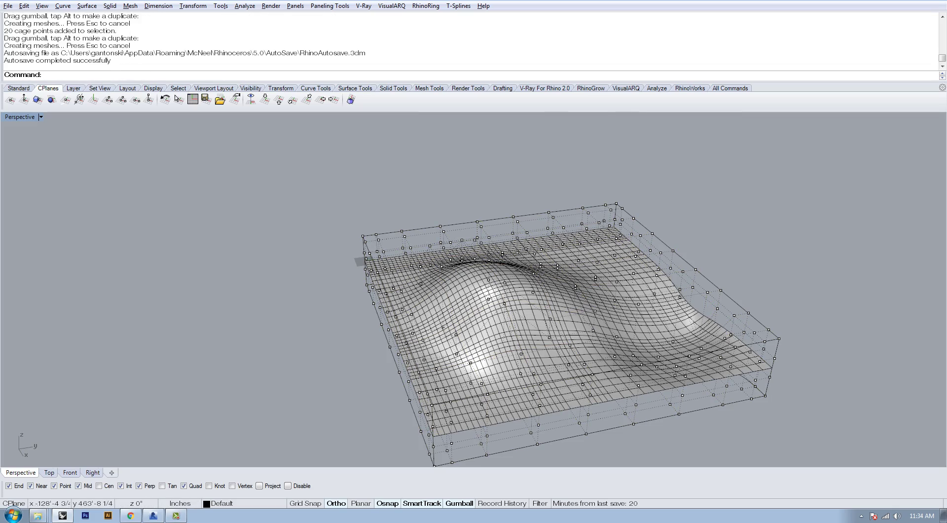
Raise the cage points at the corner along the Y axis from the origin to form a second peak
drag(572, 204, 644, 248)
drag(600, 208, 602, 182)
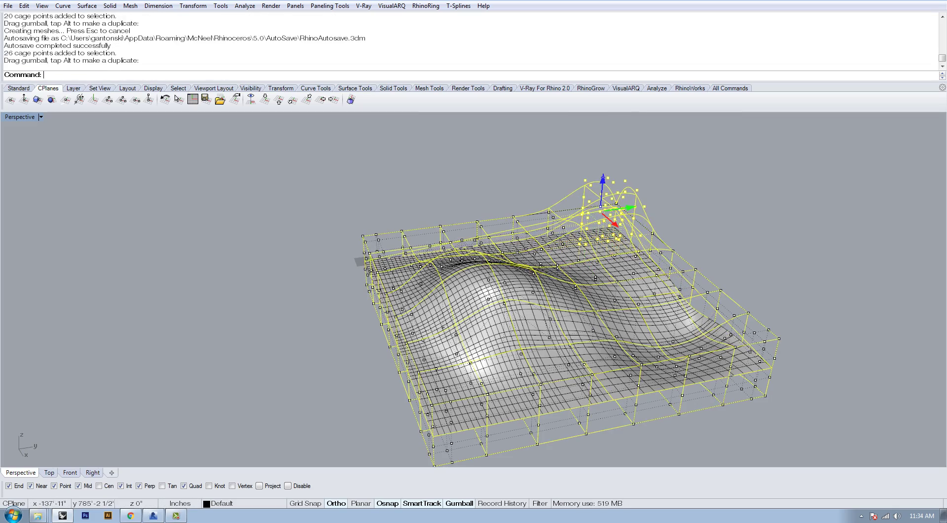
key(Escape)
Lower a group of cage points near the corner along the X axis from the origin and turn off the cage points
right_drag(656, 222, 609, 281)
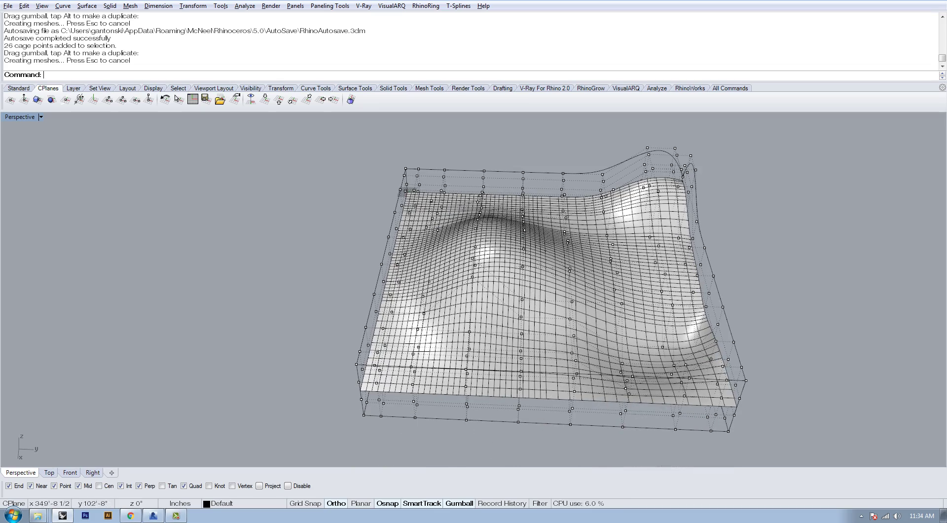
drag(394, 326, 482, 388)
drag(425, 332, 428, 353)
key(Escape)
right_drag(444, 330, 583, 328)
key(Escape)
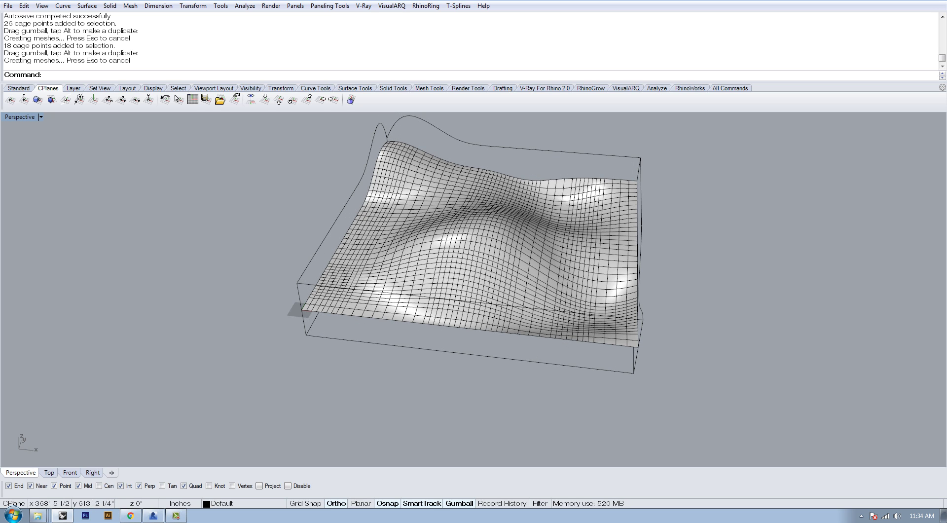
Delete the control cage, leaving only the deformed terrain surface
click(572, 153)
right_drag(651, 262, 691, 219)
key(Delete)
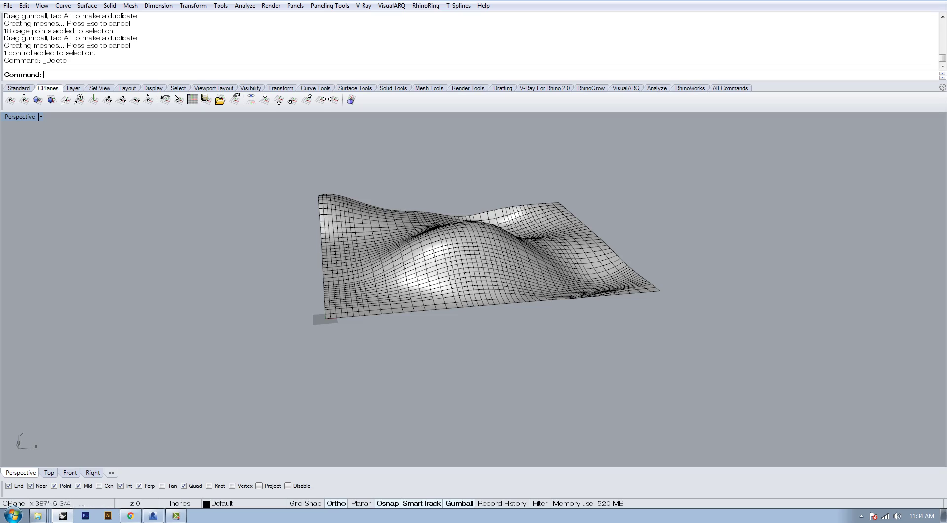
shift+right_drag(572, 246, 588, 284)
right_drag(588, 283, 350, 304)
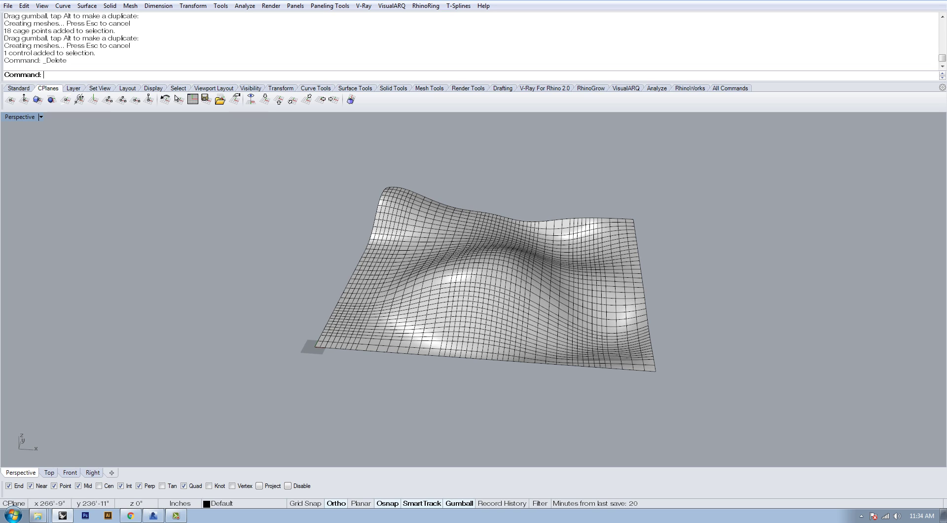
shift+right_drag(523, 256, 360, 187)
right_drag(336, 256, 351, 302)
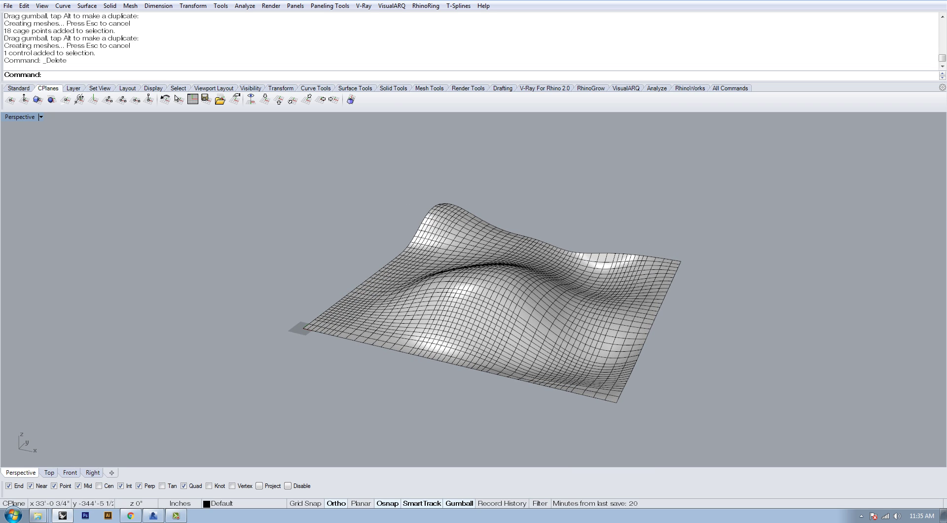
Contour the terrain surface in the Right view with horizontal planes, using a vertical direction line and 2'-0" spacing
click(93, 472)
scroll(333, 345, down, 11)
scroll(333, 345, up, 5)
scroll(658, 278, up, 3)
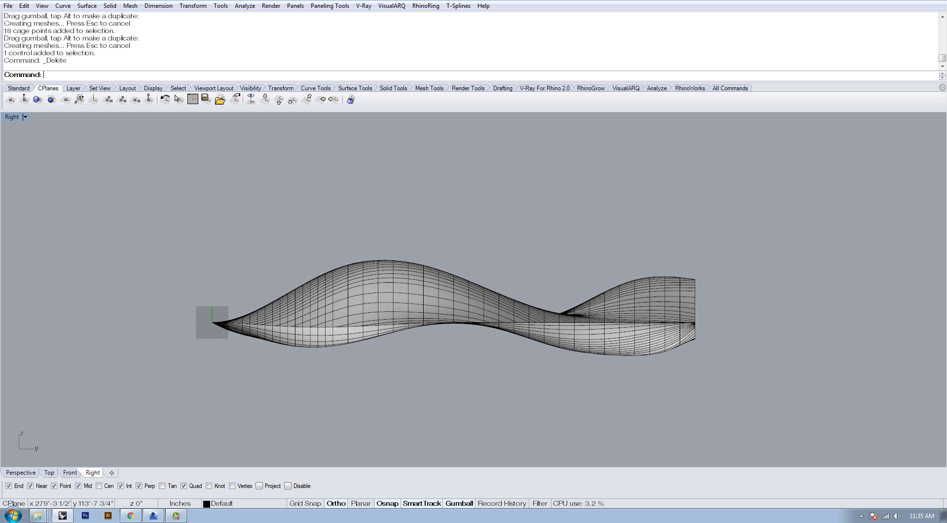
key(Return)
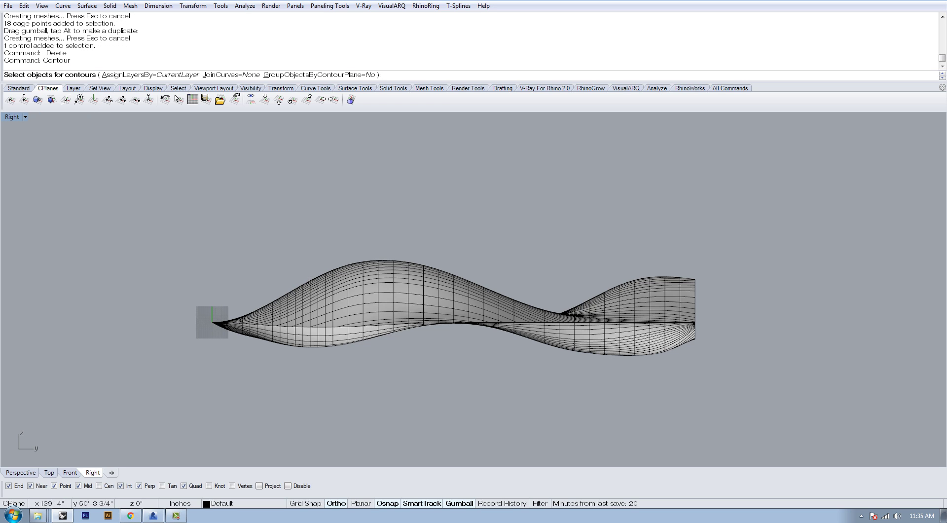
click(429, 277)
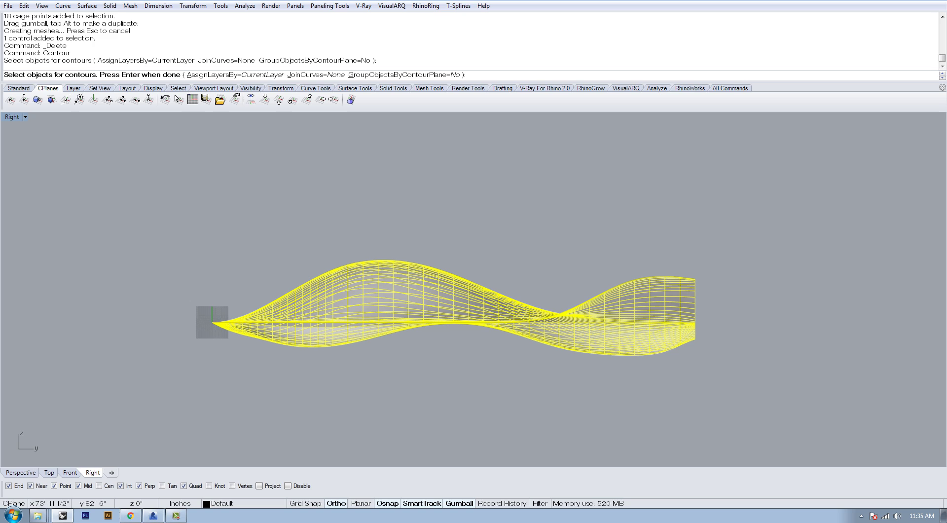
key(Return)
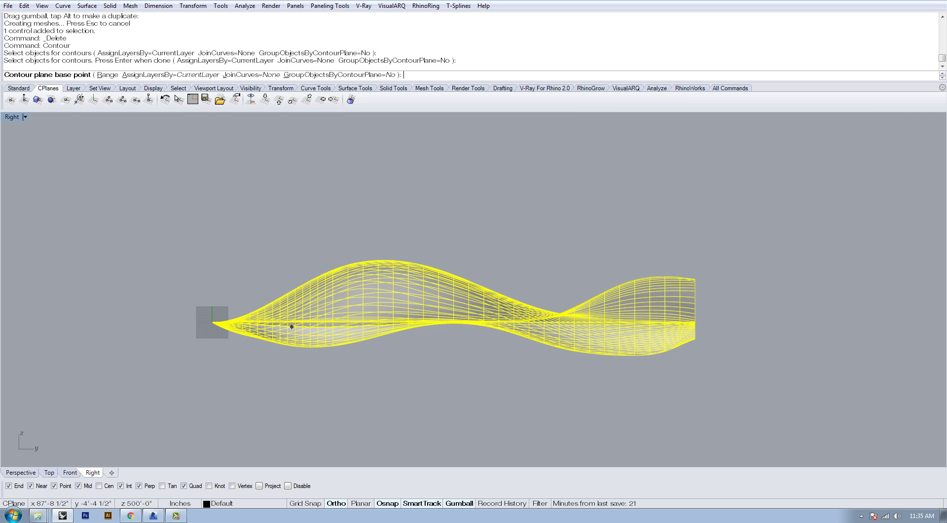
right_drag(407, 298, 425, 305)
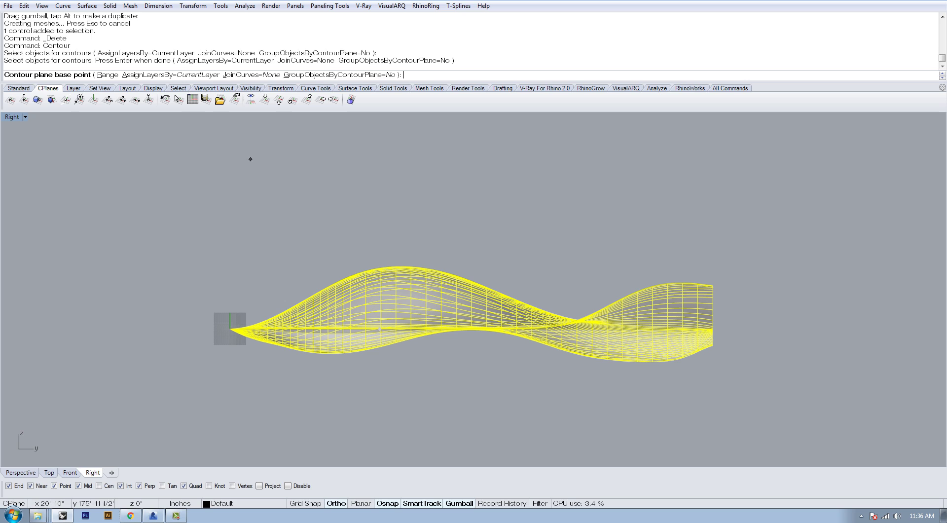
click(209, 162)
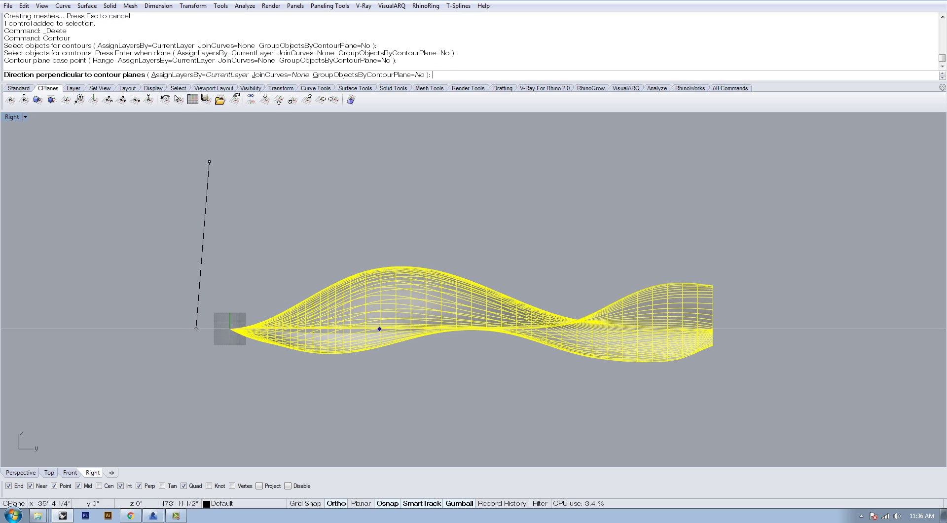
click(210, 424)
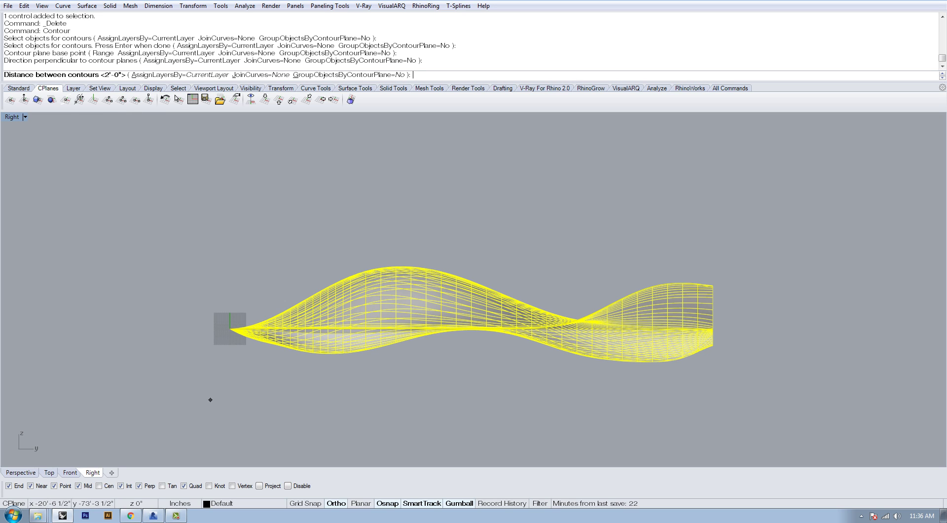
key(Return)
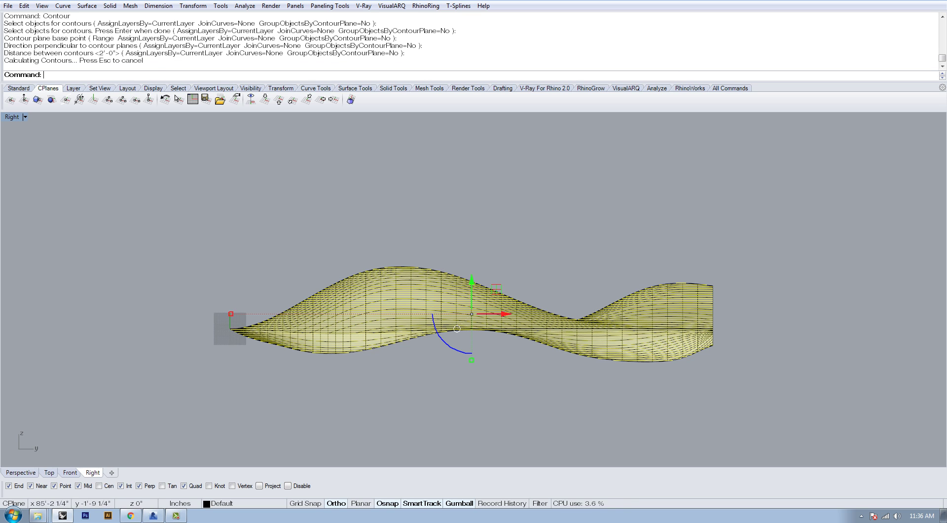
Copy the horizontal contour curves along the X axis to the empty area beside the terrain in the Perspective view
click(20, 473)
scroll(297, 338, down, 2)
right_drag(298, 341, 341, 341)
alt+drag(486, 298, 815, 306)
shift+right_drag(809, 309, 567, 285)
right_drag(592, 326, 606, 370)
click(418, 286)
click(568, 336)
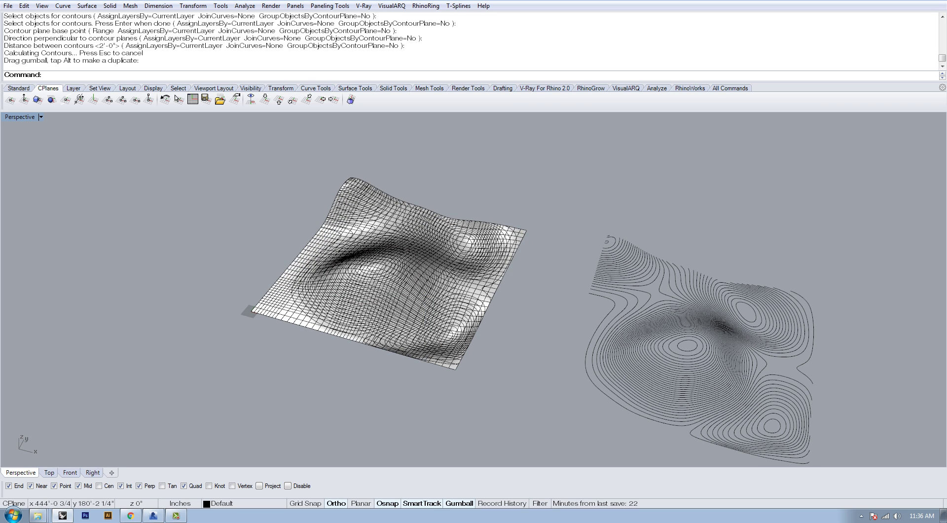
Select all curves except the offset copy and delete the contours lying on the terrain surface
text(SElCrv)
key(Return)
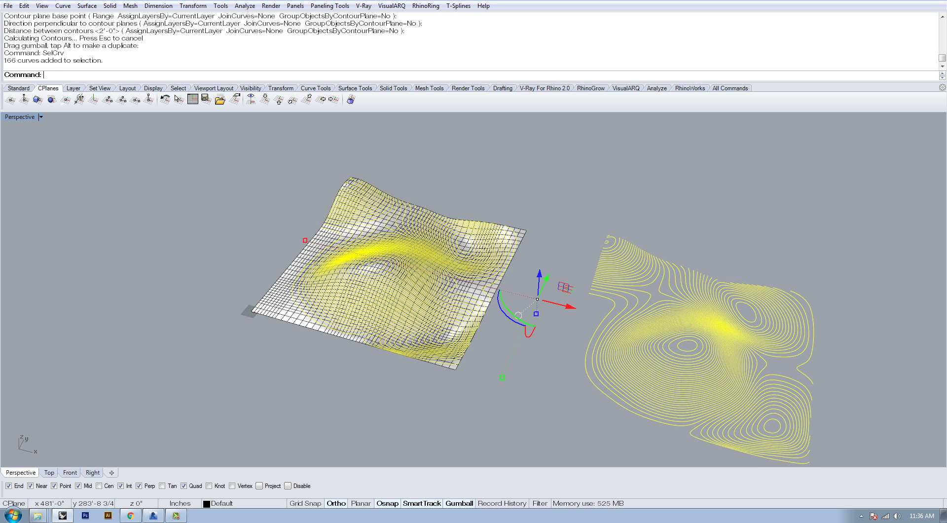
scroll(581, 221, down, 3)
ctrl+drag(798, 226, 583, 404)
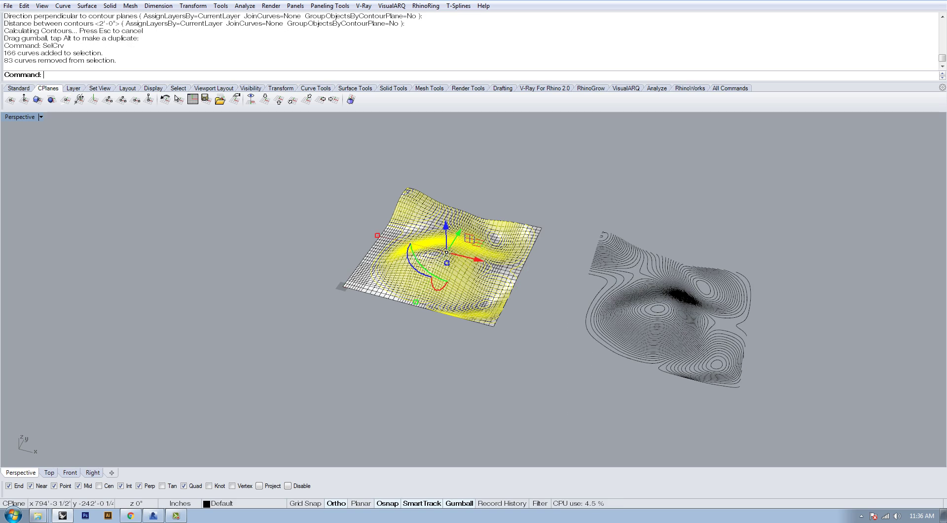
key(Delete)
scroll(426, 247, up, 6)
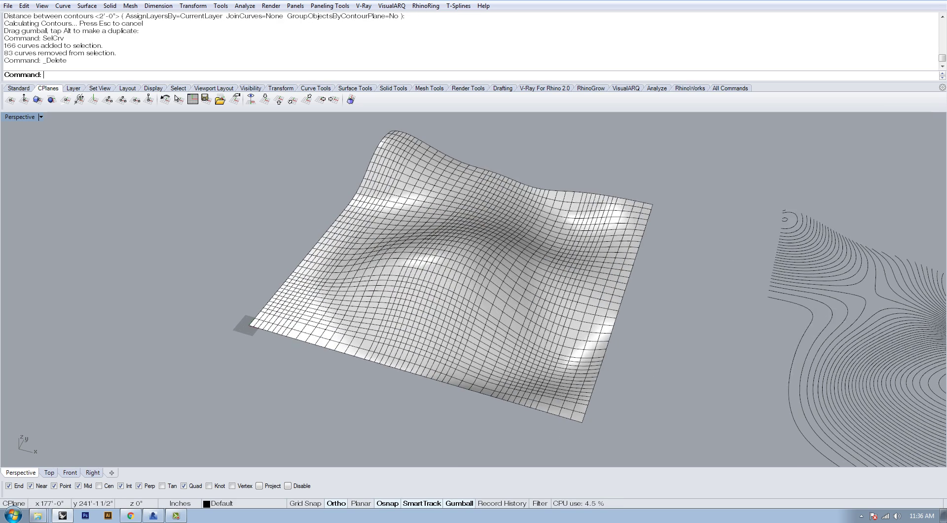
Rebuild the terrain surface with 20 points and degree 3 in both U and V, deleting the input
click(474, 264)
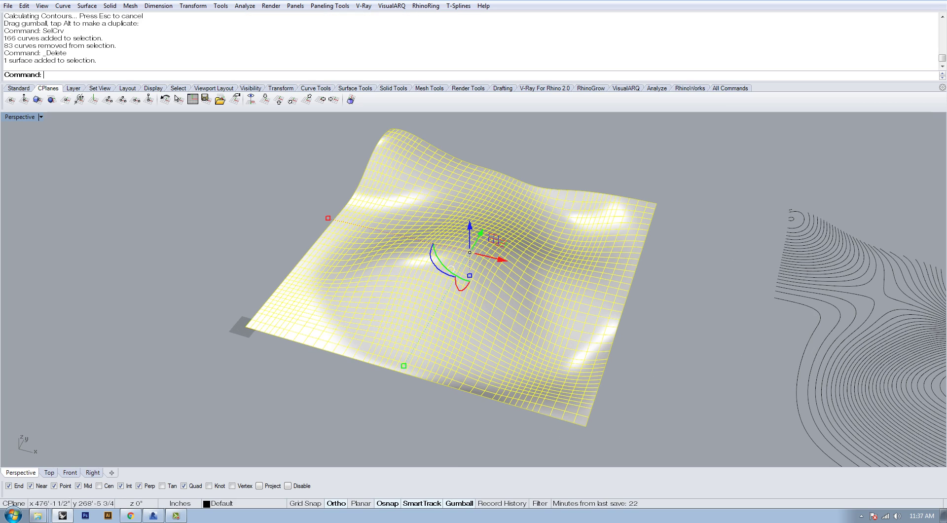
key(Escape)
click(479, 296)
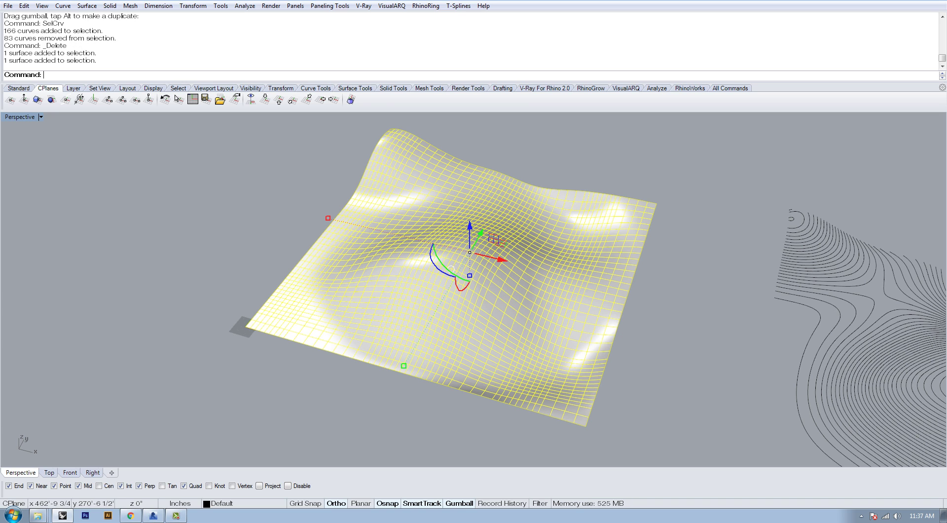
text(Rebuild)
key(Return)
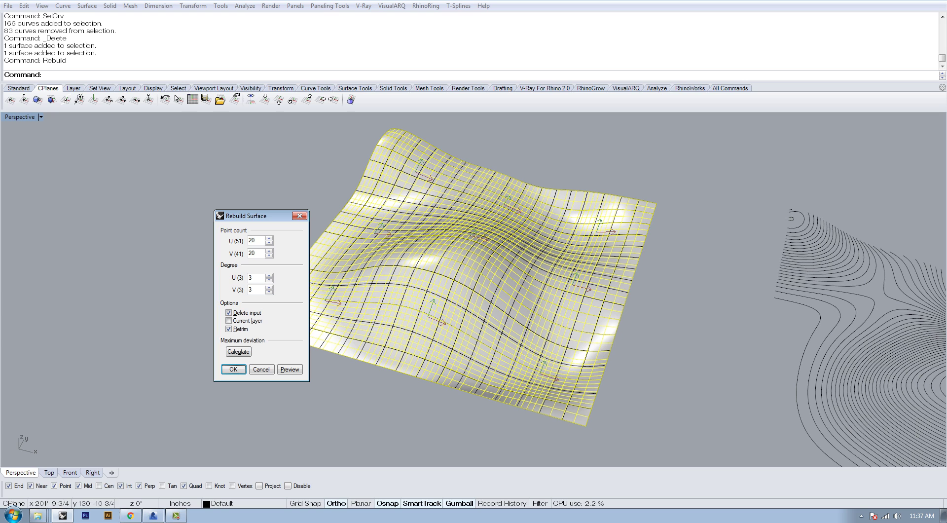
key(Return)
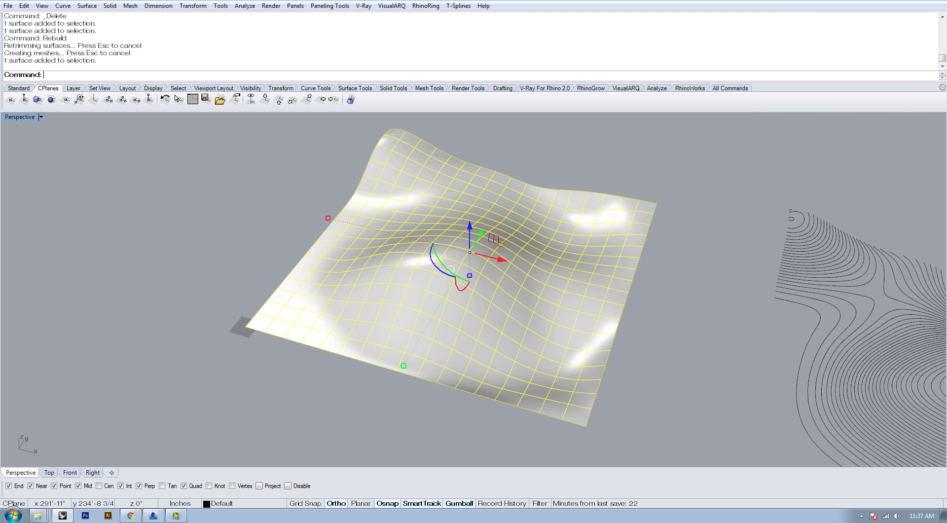
text(Rebuild)
key(Return)
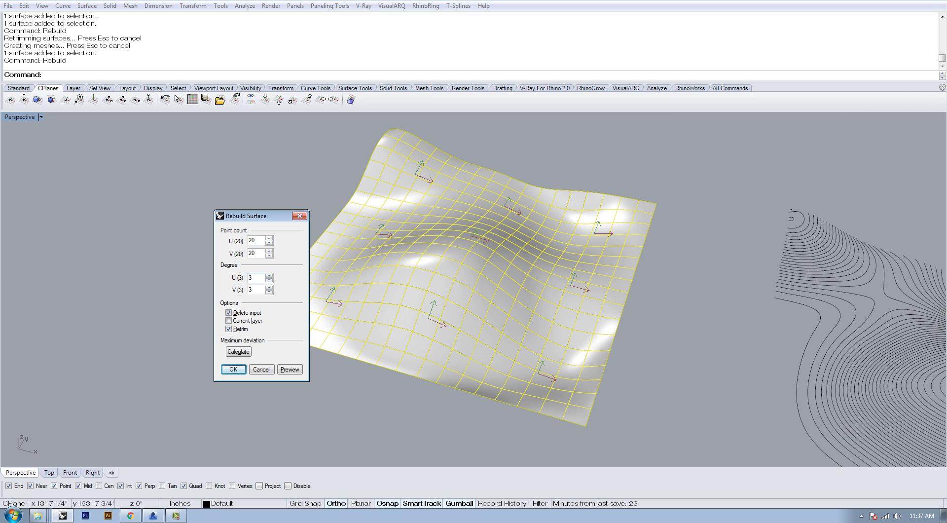
click(233, 369)
click(234, 371)
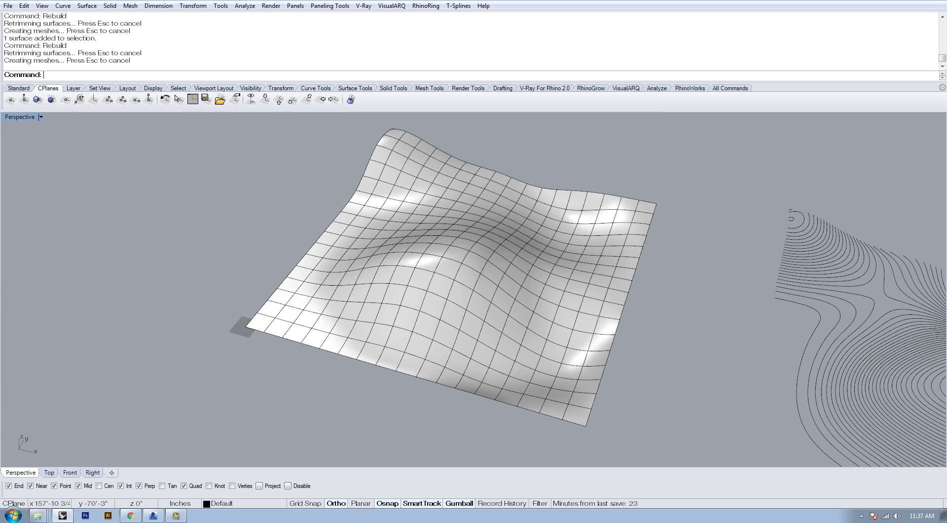
Hide the copied horizontal contour curves beside the terrain, leaving only the rebuilt surface displayed
click(93, 473)
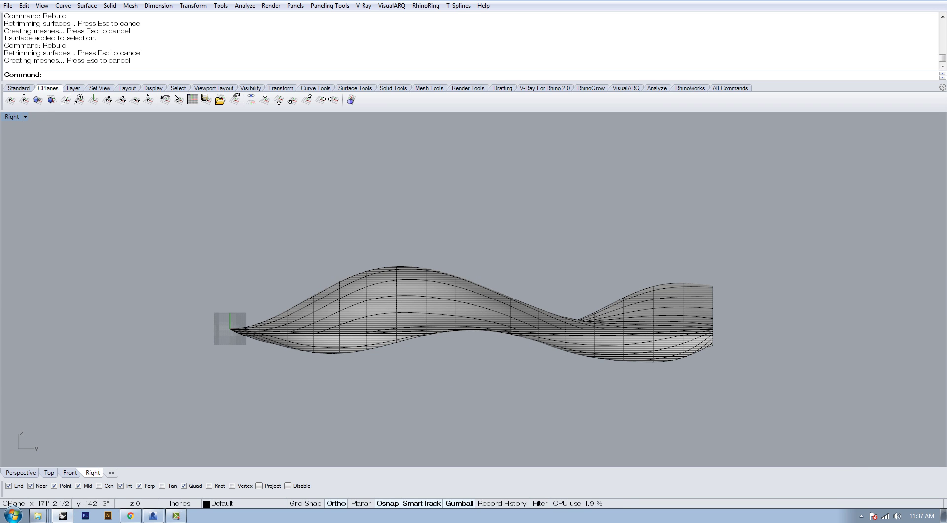
click(21, 472)
scroll(281, 288, down, 6)
right_drag(724, 232, 716, 241)
drag(715, 241, 485, 424)
key(Return)
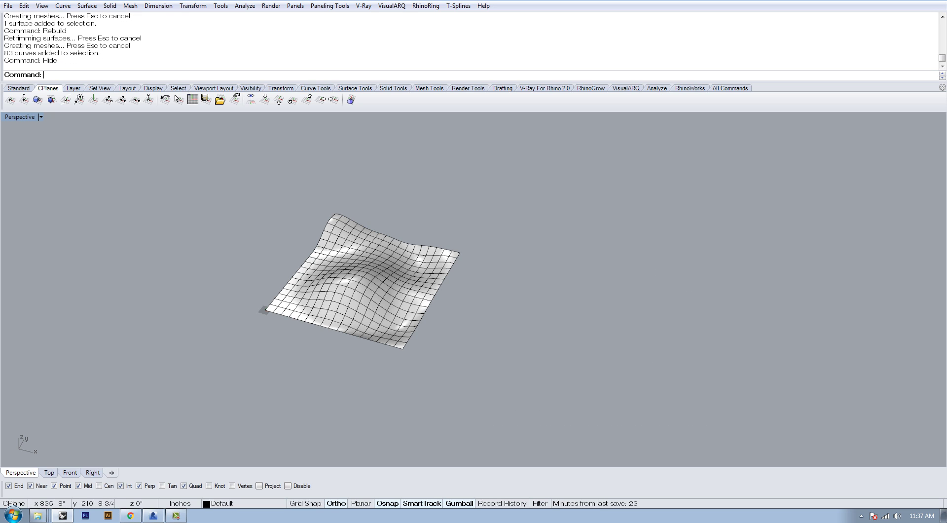
Contour the terrain in the Right view with vertical section planes along the Y axis, spaced 2'-0" apart
key(ctrl+F3)
click(457, 329)
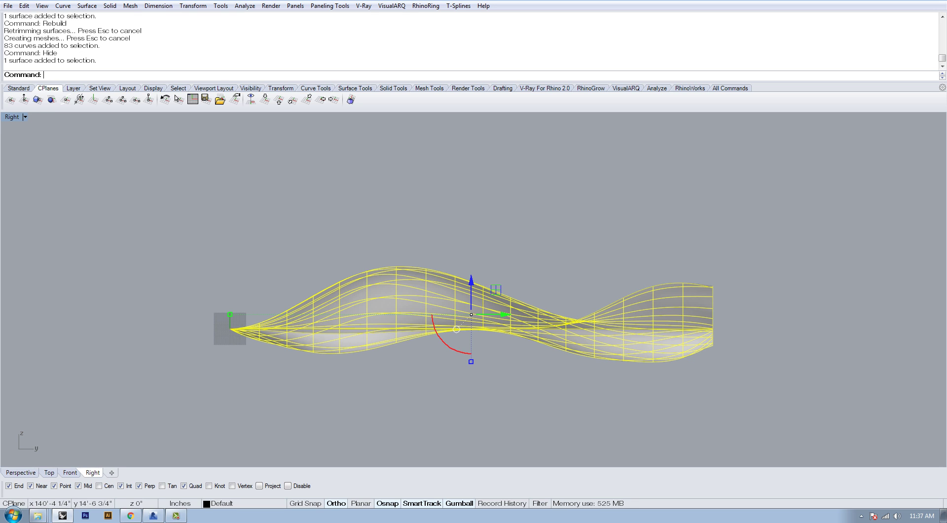
key(Return)
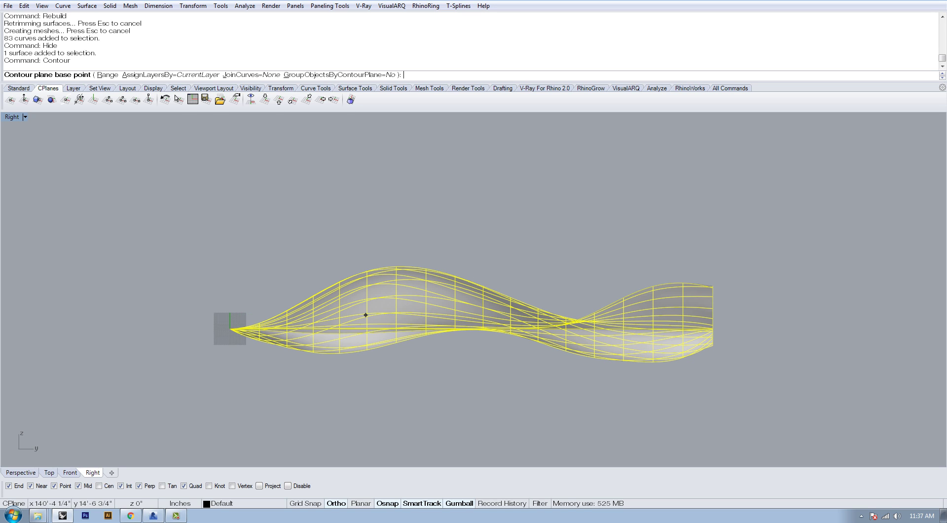
click(204, 226)
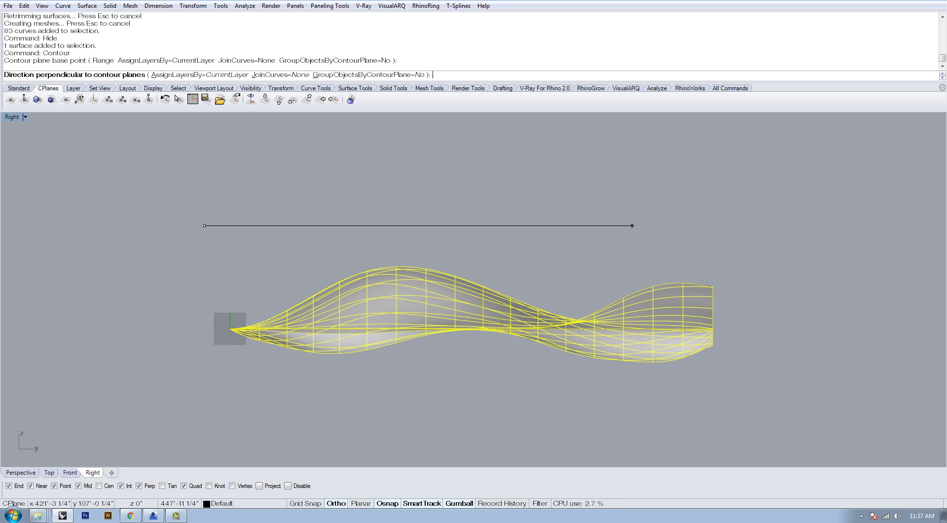
click(739, 226)
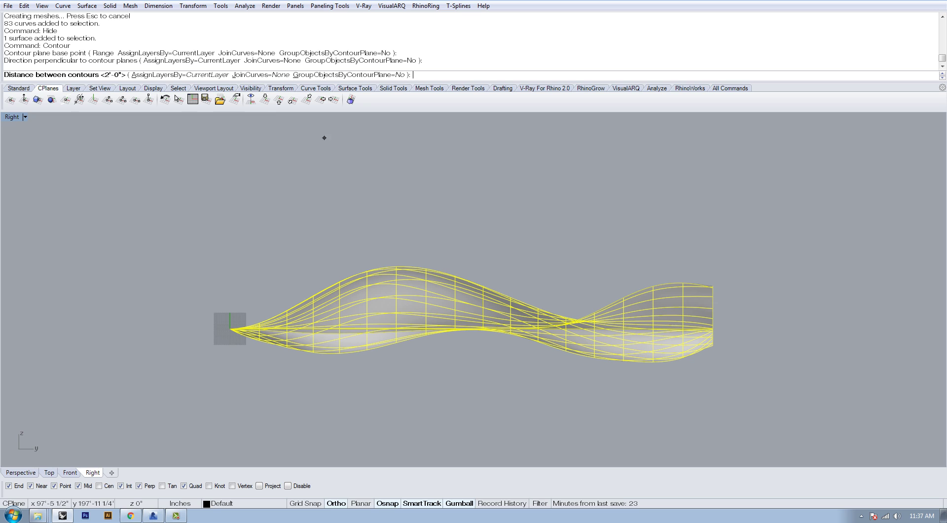
key(Return)
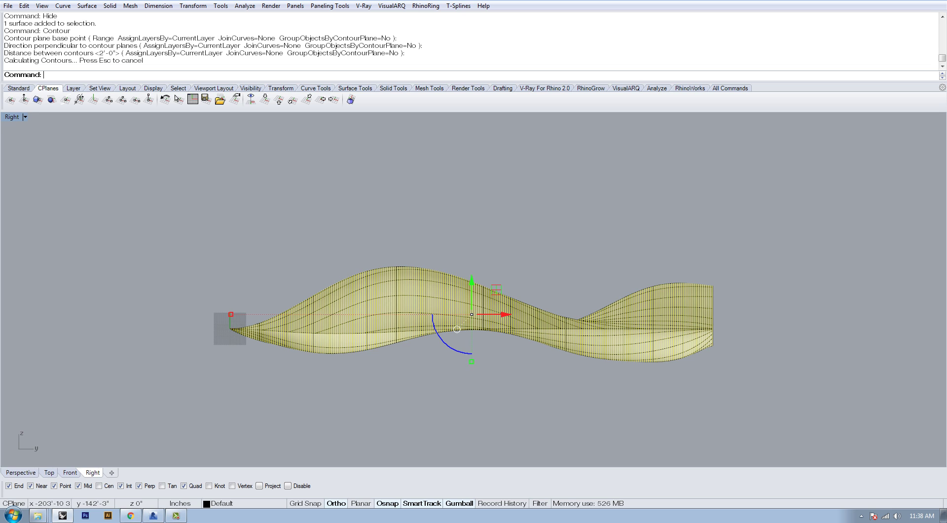
Move the vertical section curves along the X axis clear of the terrain surface in the Perspective view
key(ctrl+F4)
drag(399, 285, 645, 349)
right_drag(569, 369, 497, 361)
key(Escape)
scroll(459, 382, up, 10)
scroll(459, 383, down, 2)
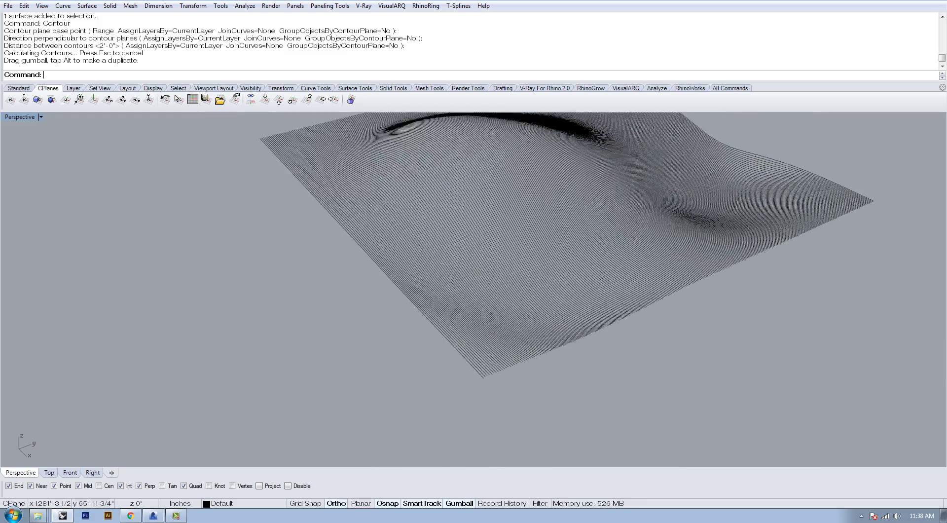
Draw a vertical line 40' downward from the lower-X end of the outermost section curve at the high-Y edge
scroll(493, 292, down, 5)
mouse_move(493, 291)
right_down()
mouse_move(486, 306)
mouse_move(355, 296)
right_up()
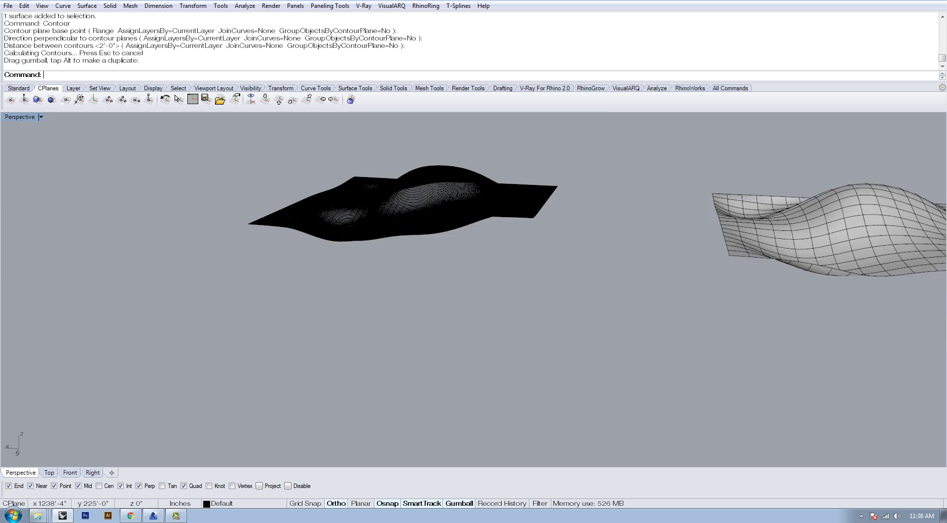
right_drag(538, 212, 419, 257)
scroll(418, 257, up, 5)
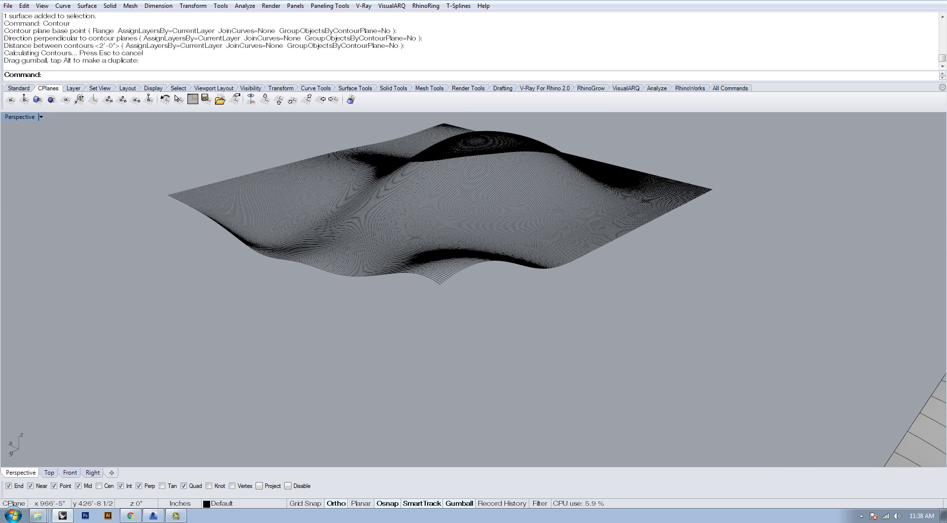
text(L)
key(Return)
text(v)
key(Return)
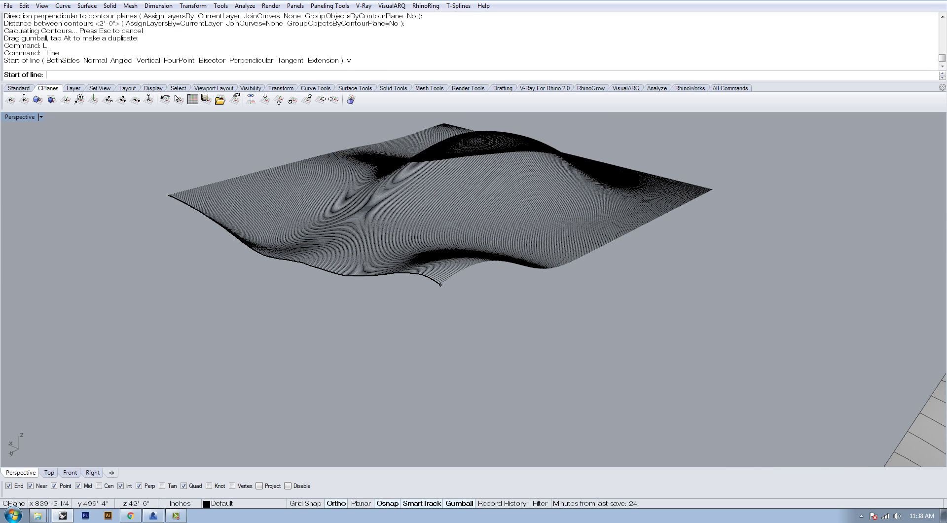
click(440, 285)
text(-)
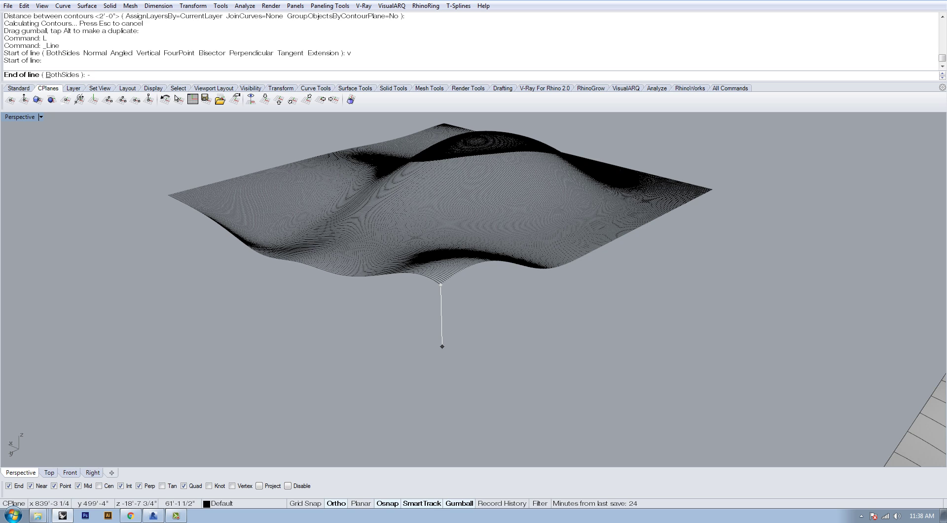
text(40')
key(Return)
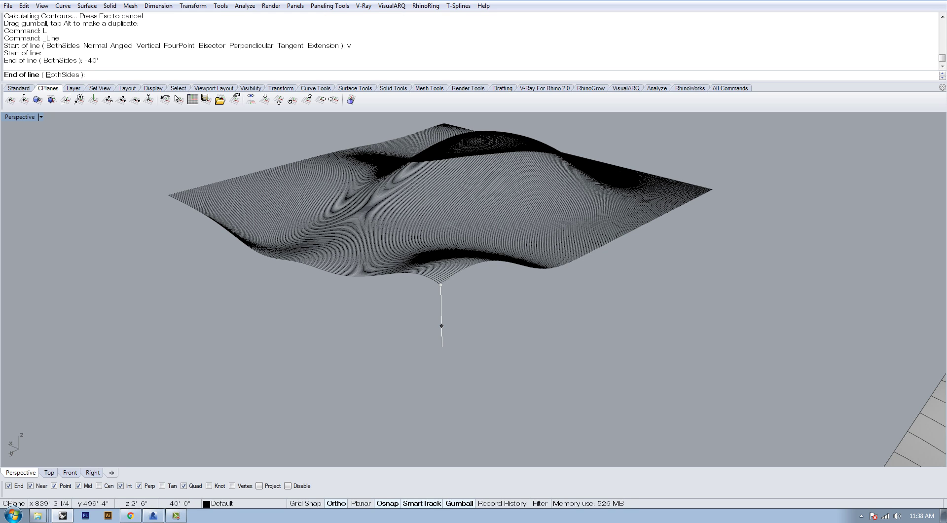
click(442, 326)
right_drag(442, 325, 206, 298)
text(L)
key(Return)
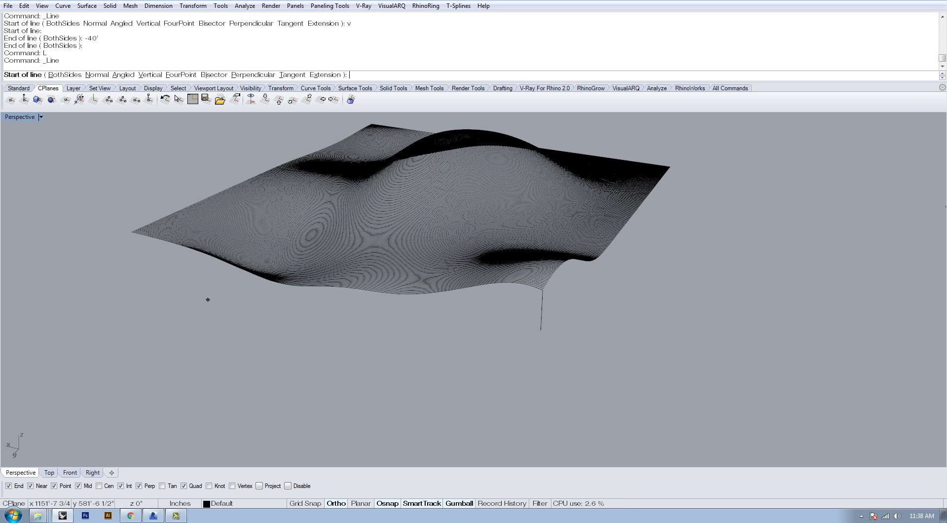
click(132, 231)
key(Escape)
text(L)
key(Return)
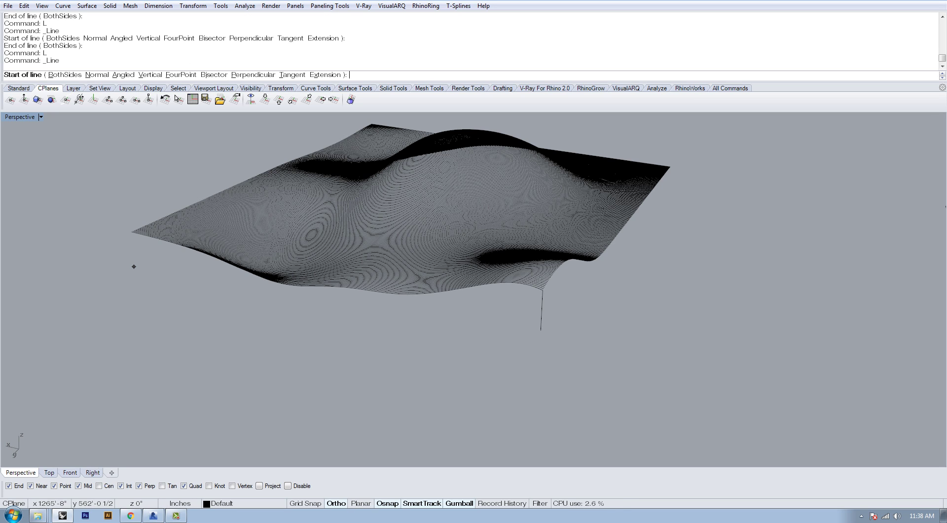
text(v)
key(Return)
click(132, 232)
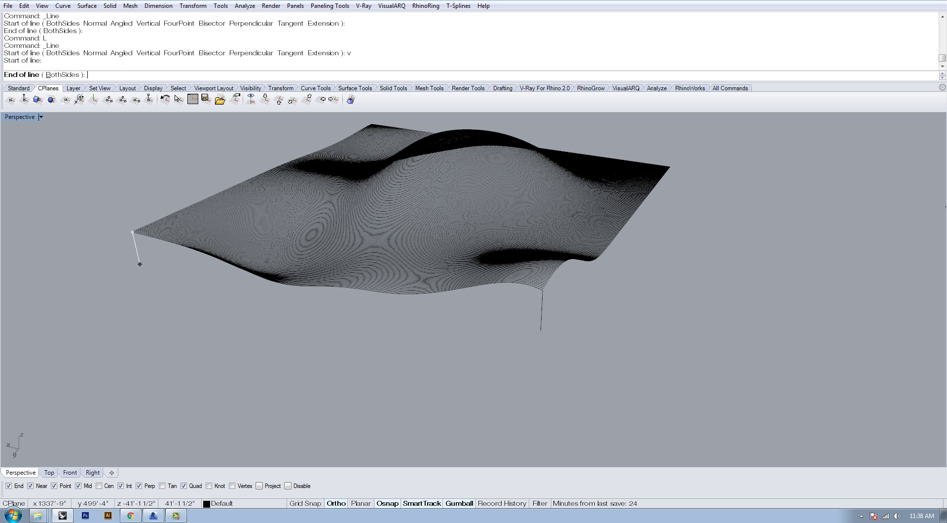
text(40')
key(Return)
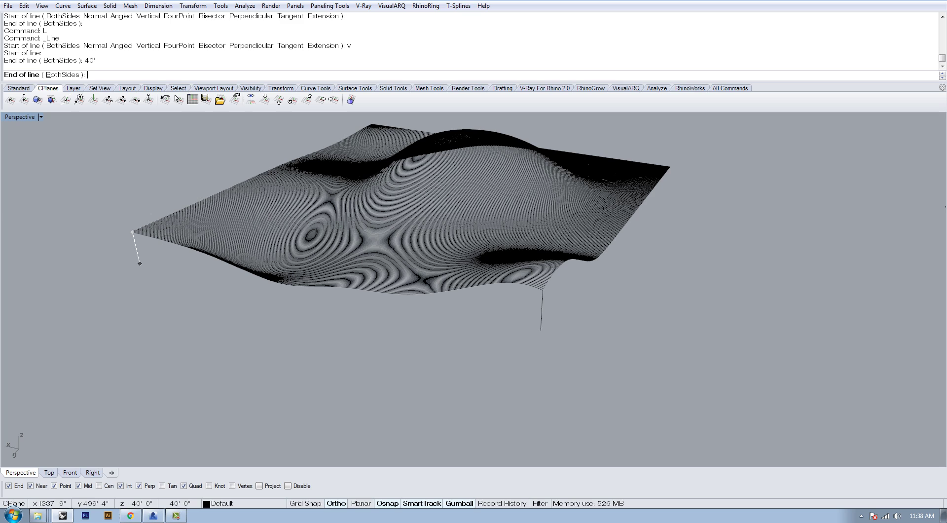
key(Escape)
Draw a vertical line 40' downward from the higher-X end of the outermost section curve at the high-Y edge
text(L)
key(Return)
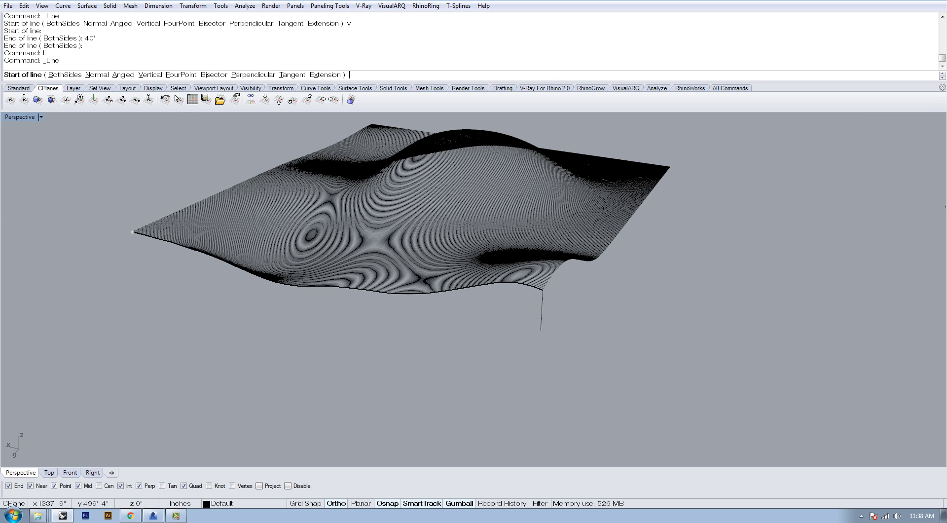
text(v)
key(Return)
click(133, 231)
text(4)
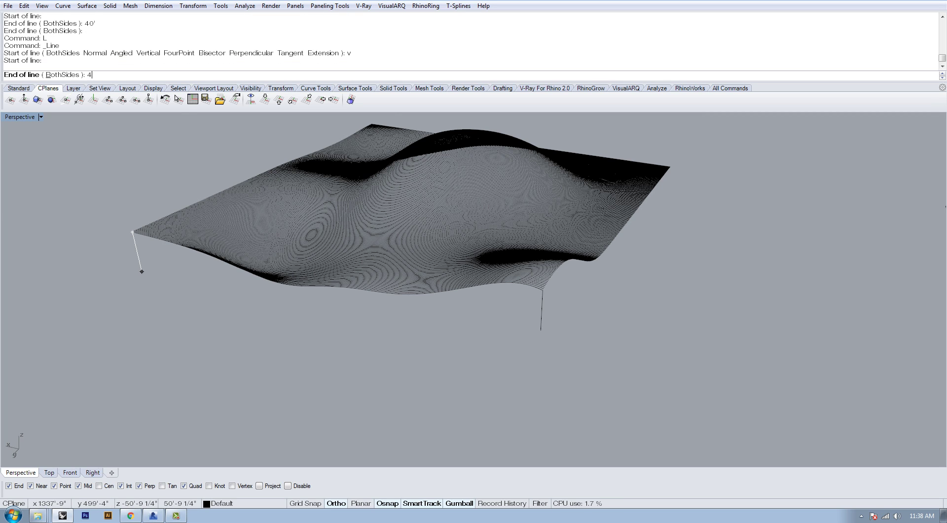
text(0')
key(Return)
click(140, 264)
Draw a horizontal base line about 498'-6" long from the new vertical line's lower end to directly below the opposite vertical line
text(L)
key(Return)
click(139, 264)
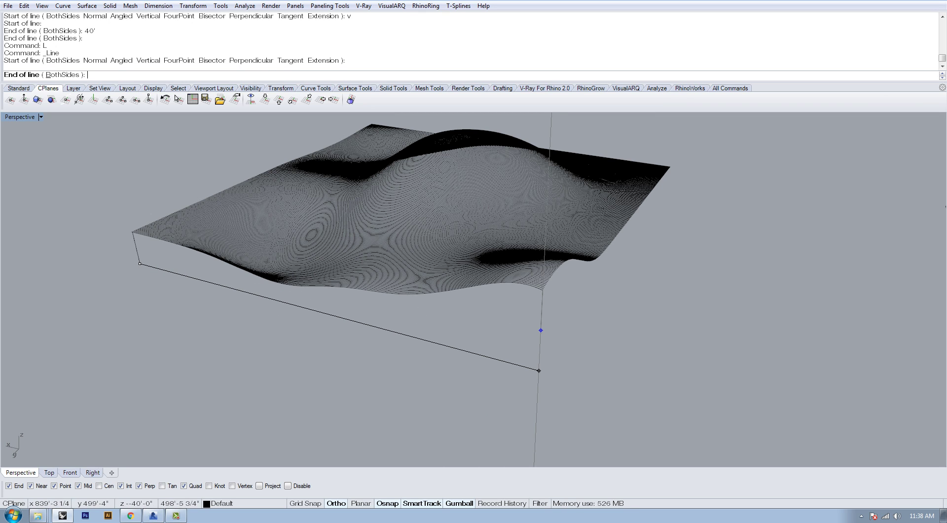
click(538, 371)
Extend the vertical line at the lower-X end down to the base line, using the base line as boundary
text(W)
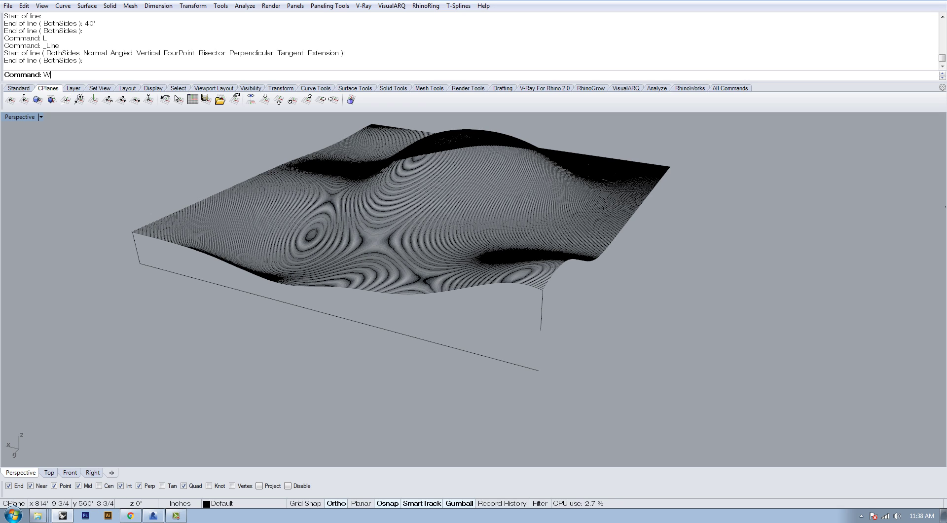
text(ex)
key(Return)
text(EX)
key(Return)
click(529, 368)
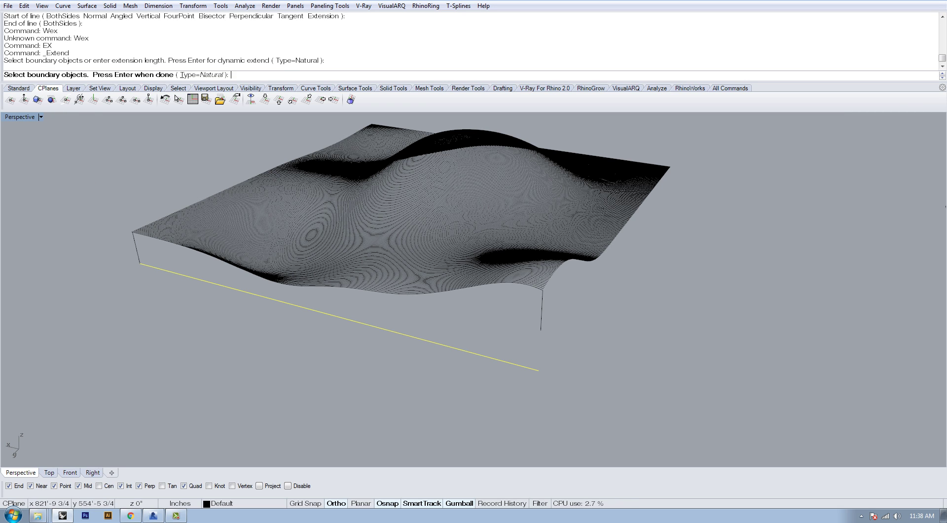
key(Return)
click(541, 324)
key(Return)
Try to join the outermost section curve, both vertical lines and the base line into one profile
click(540, 340)
shift+click(513, 364)
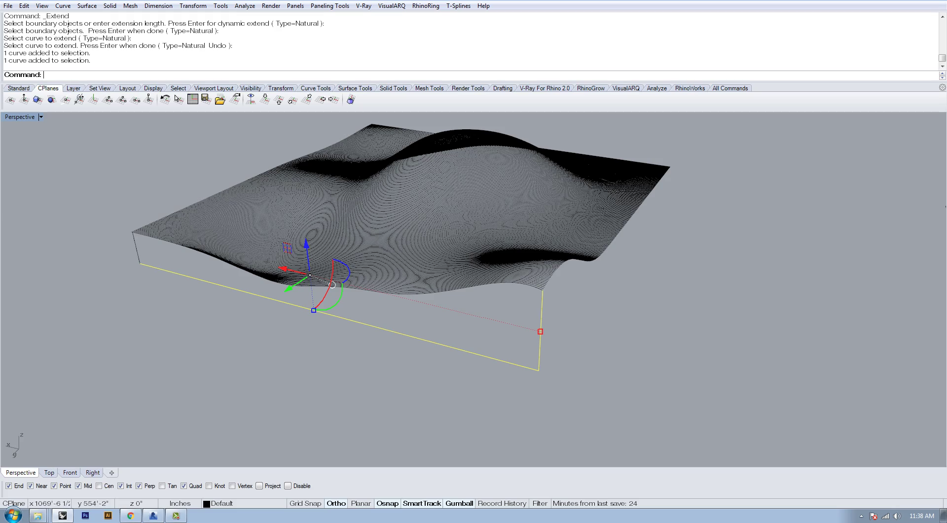
shift+click(136, 247)
shift+click(165, 239)
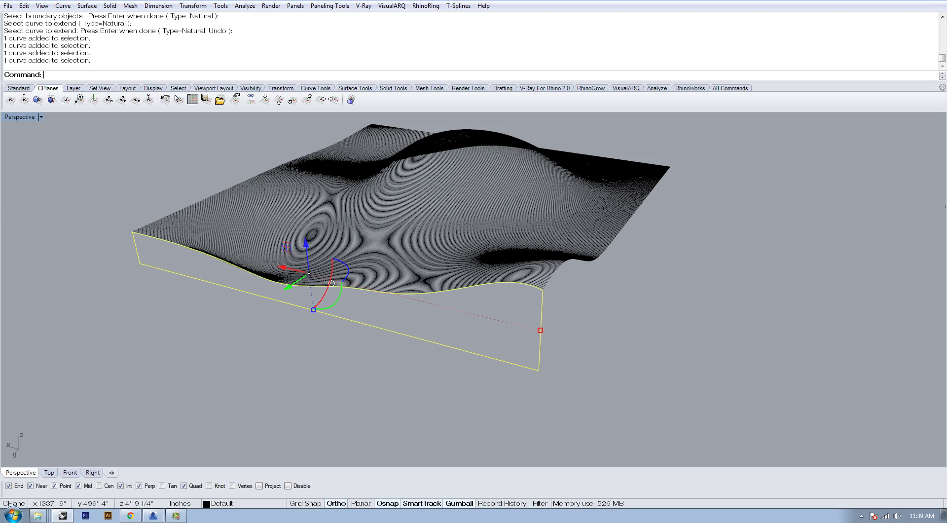
key(Return)
shift+right_drag(316, 276, 632, 341)
scroll(390, 409, up, 6)
scroll(509, 407, down, 3)
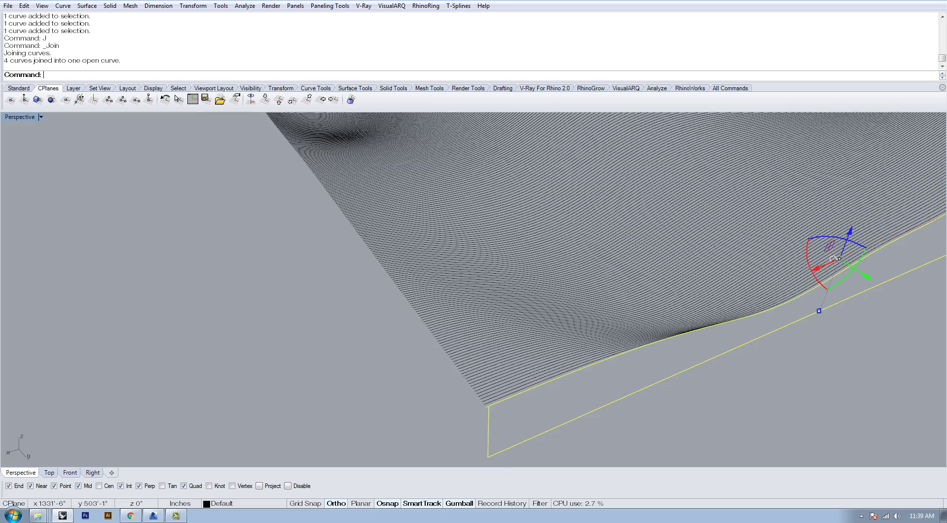
key(ctrl+z)
Move the vertical line at the higher-X end so its upper end meets the end of the section curve
shift+right_drag(489, 435, 481, 388)
scroll(481, 389, up, 5)
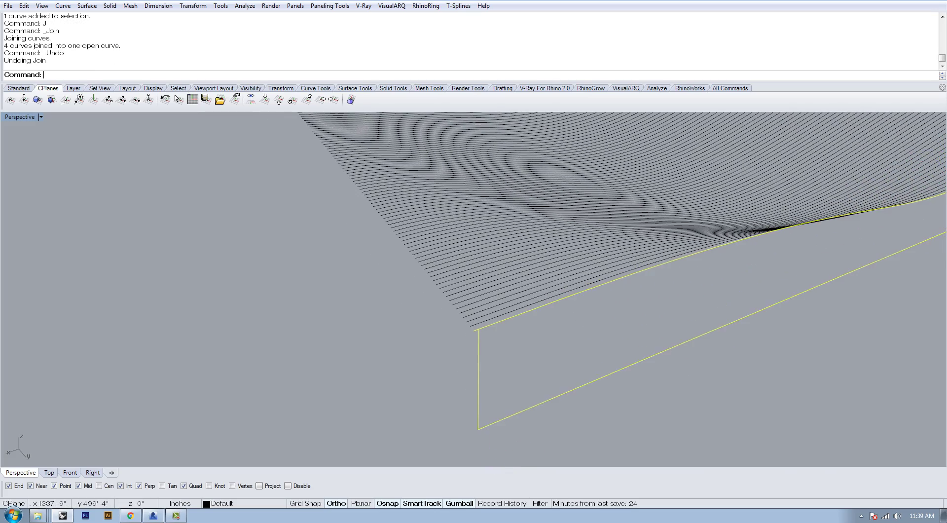
click(479, 384)
text(M)
key(Return)
click(484, 378)
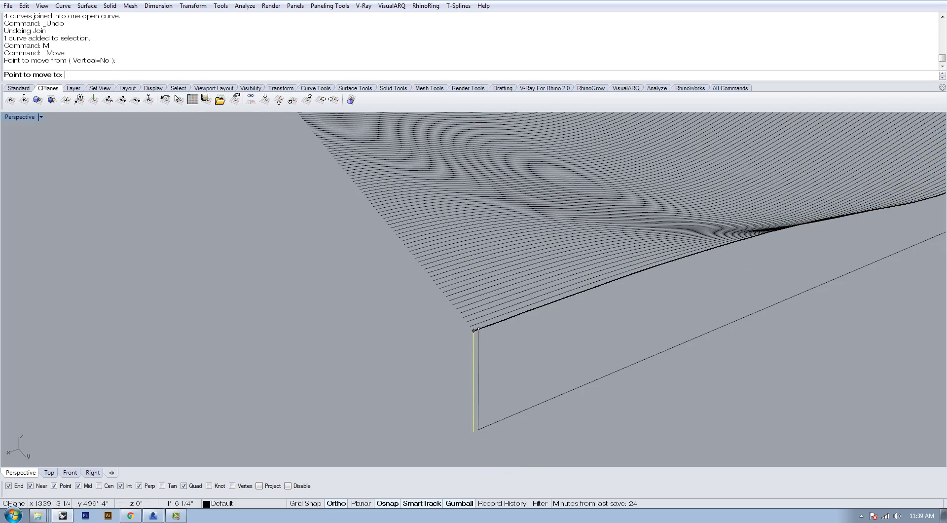
click(479, 380)
text(E)
key(Return)
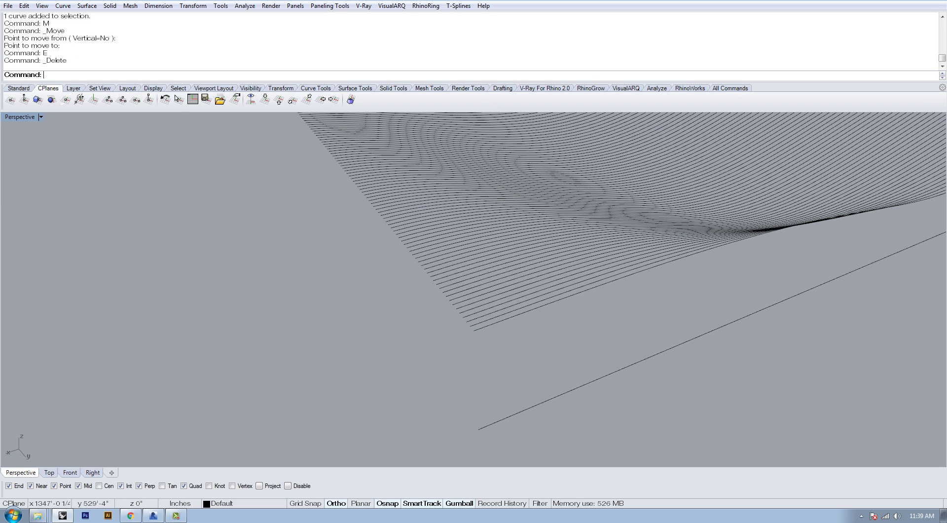
key(ctrl+z)
Extend the base line to the moved vertical line, using that vertical line as boundary
click(479, 380)
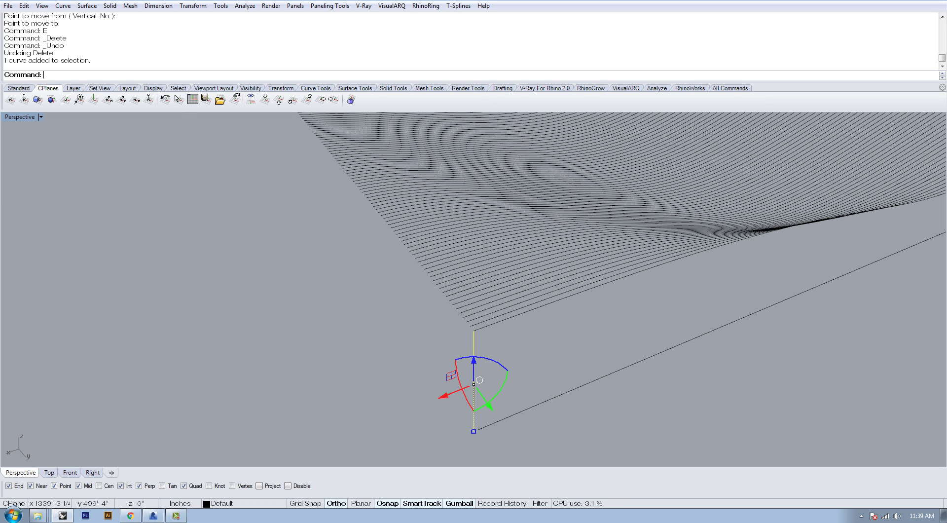
text(EX)
key(Return)
click(498, 422)
key(Return)
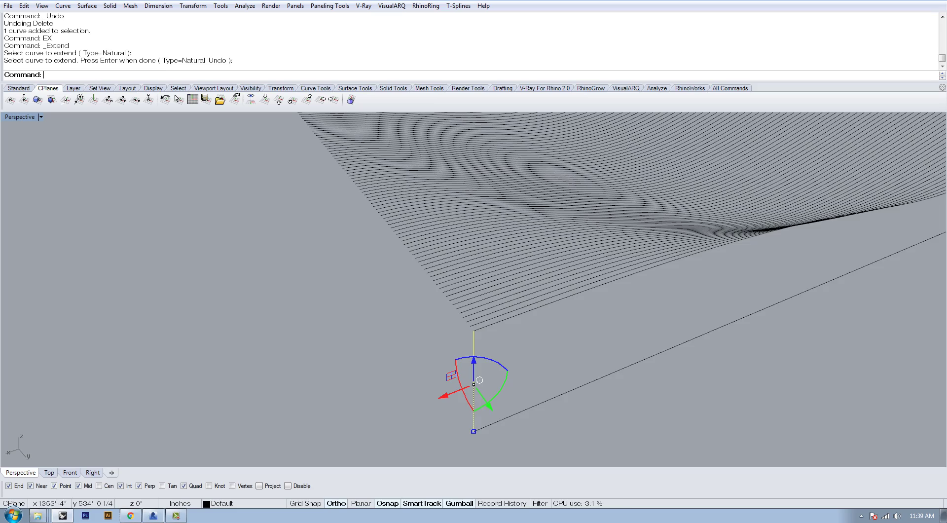
Join the base line, both vertical lines and the outermost section curve into one closed profile
shift+click(498, 421)
scroll(370, 356, down, 10)
shift+click(784, 209)
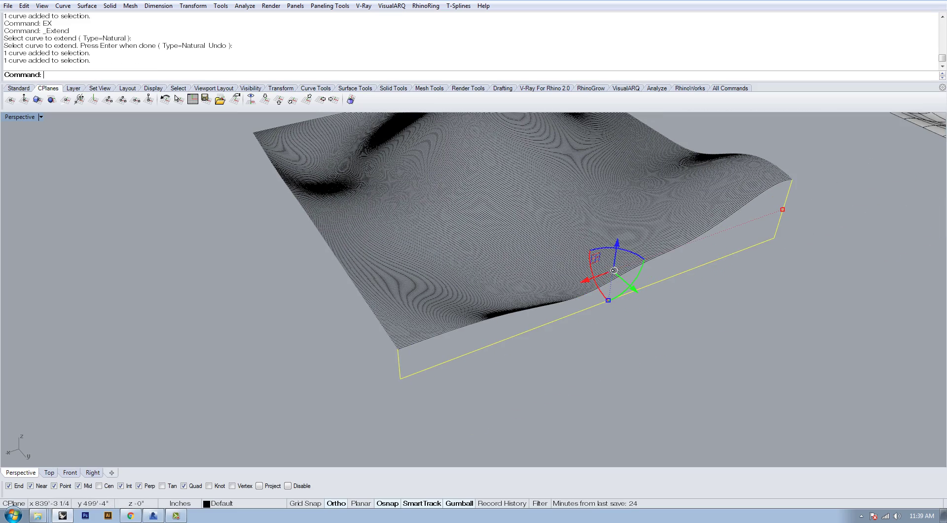
shift+click(742, 206)
text(J)
key(Return)
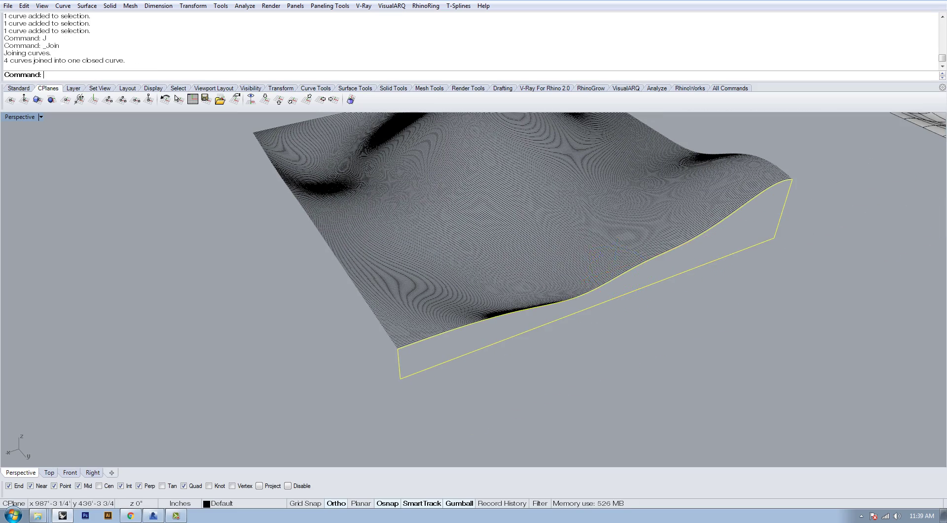
Move the closed section profile along the Y axis, well clear of the remaining section curves
scroll(588, 226, down, 6)
right_drag(588, 226, 508, 296)
scroll(469, 343, down, 3)
scroll(469, 343, down, 1)
drag(490, 326, 372, 356)
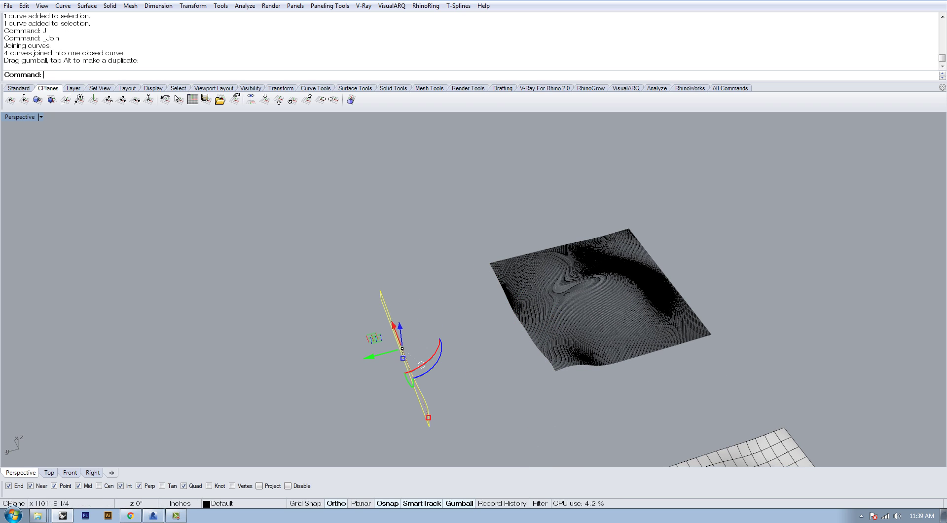
Extrude the closed section profile 2' as a solid and delete its source curve
text(EXT)
key(Return)
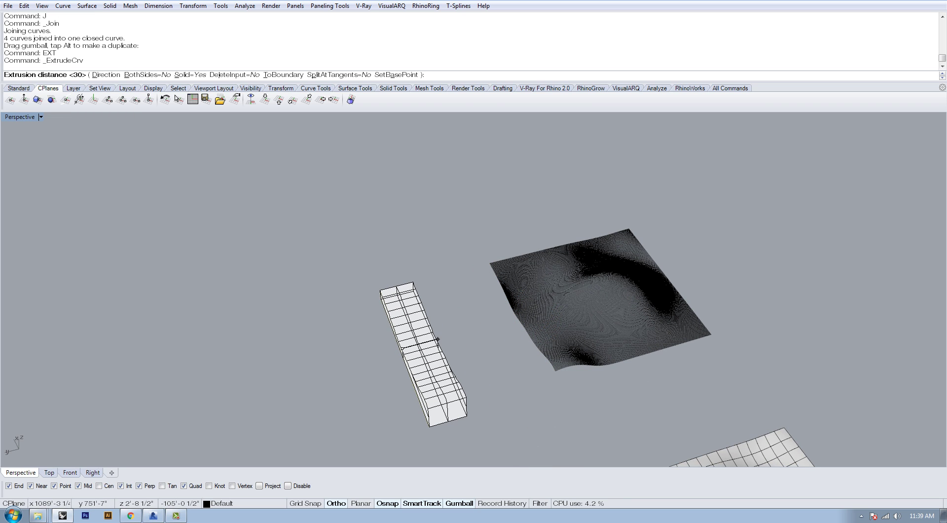
text(2')
key(Return)
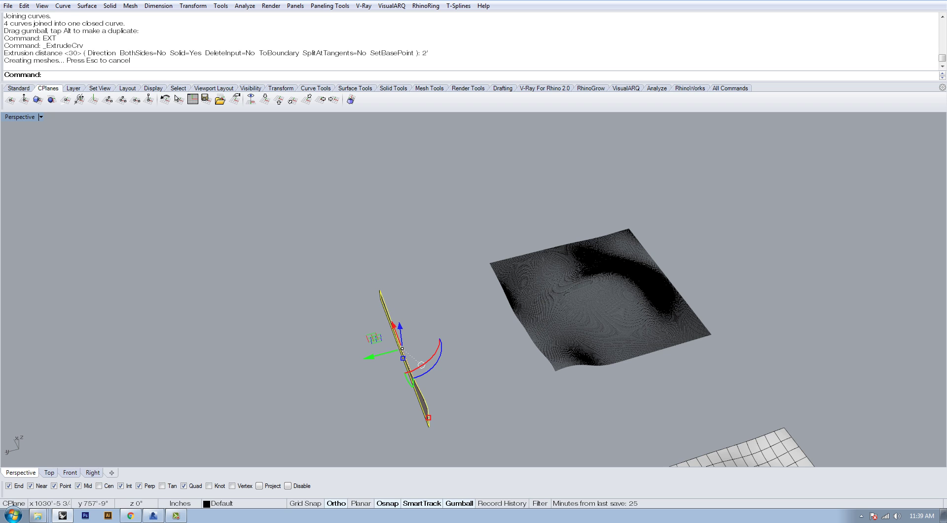
key(Delete)
Try to show the hidden contour curves while the vertical section curves are still in their current place
right_drag(395, 362, 587, 290)
scroll(531, 305, up, 6)
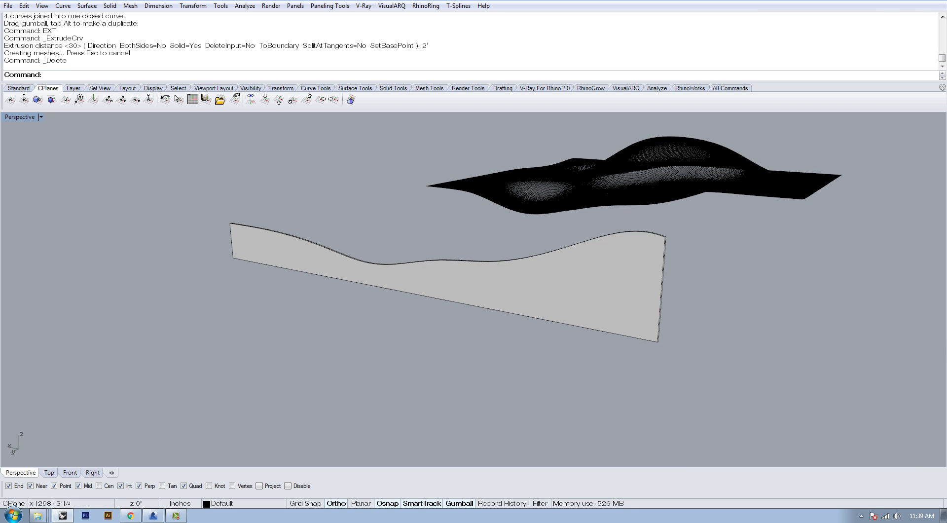
scroll(407, 272, down, 10)
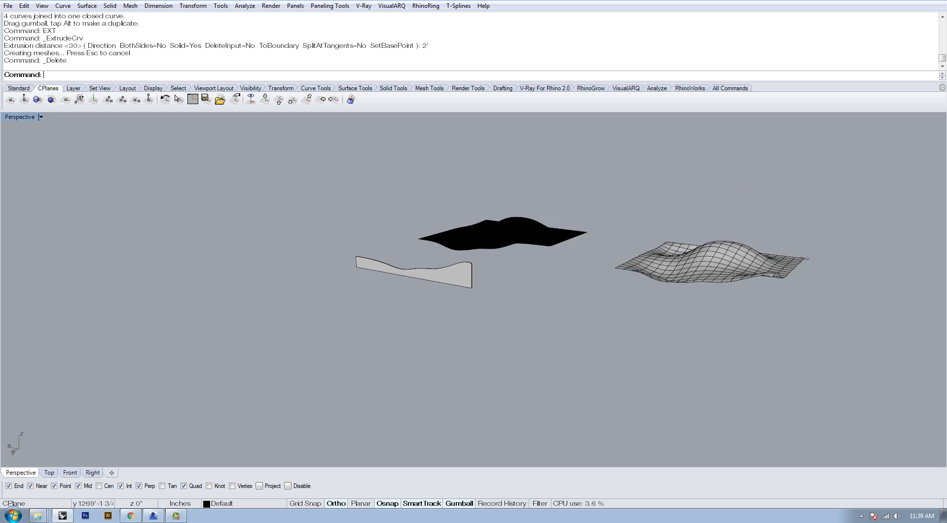
shift+right_drag(407, 272, 326, 279)
right_drag(485, 279, 510, 312)
scroll(508, 315, down, 1)
text(Show)
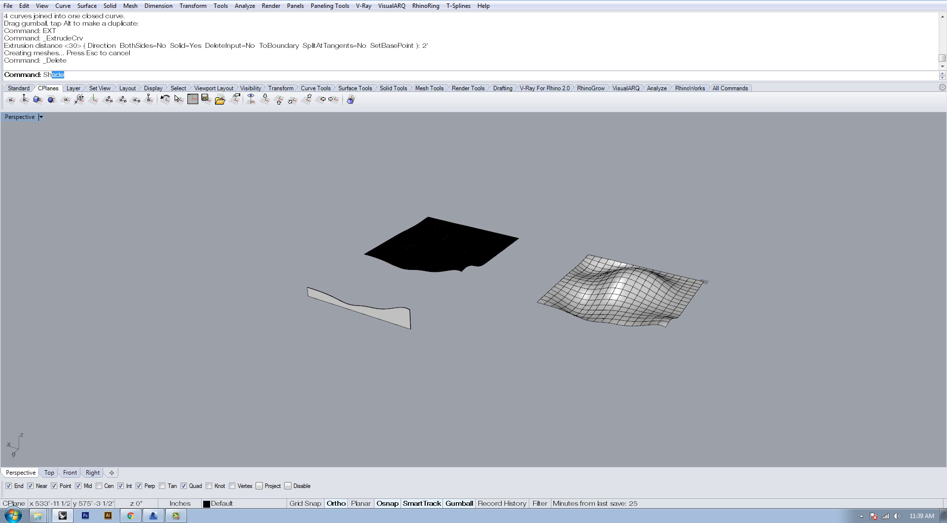
key(Return)
key(ctrl+z)
Select all the vertical section curves and move them along the X axis to free the space beside the terrain surface
key(Up)
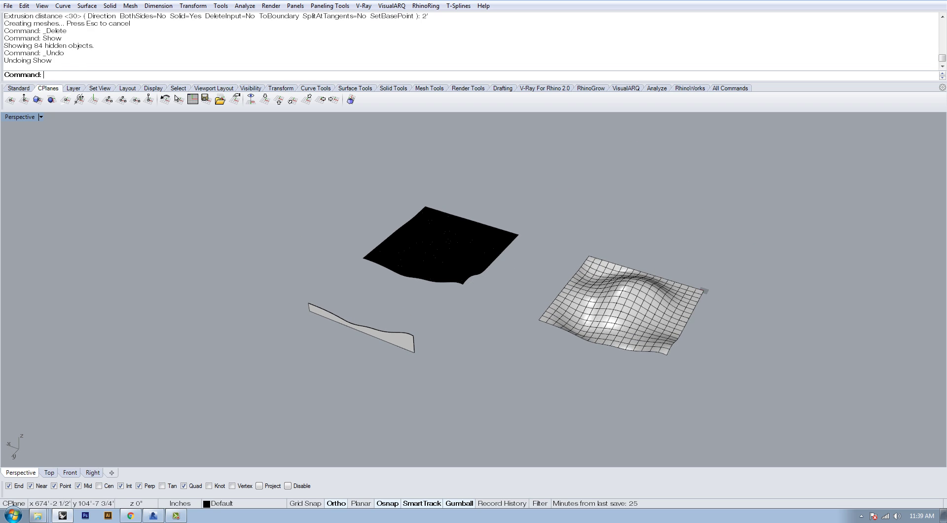
text(SelCrv)
key(Return)
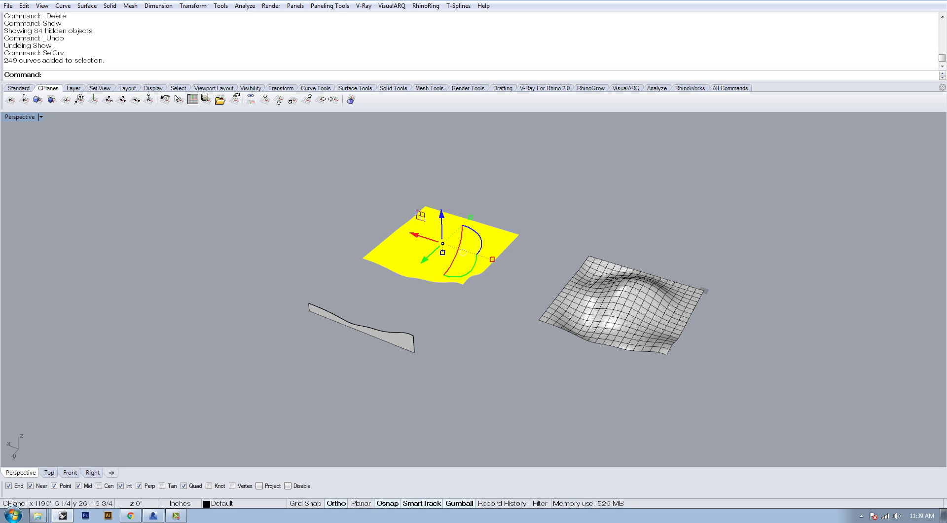
drag(442, 243, 226, 172)
key(Escape)
Show the hidden horizontal contour curves so they stand between the section curves and the terrain surface
text(Sho)
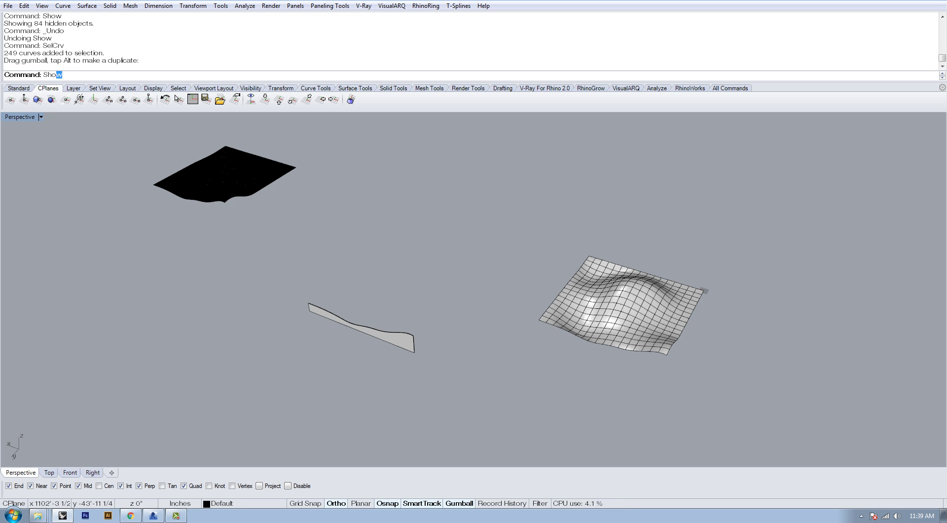
key(Return)
scroll(458, 274, up, 5)
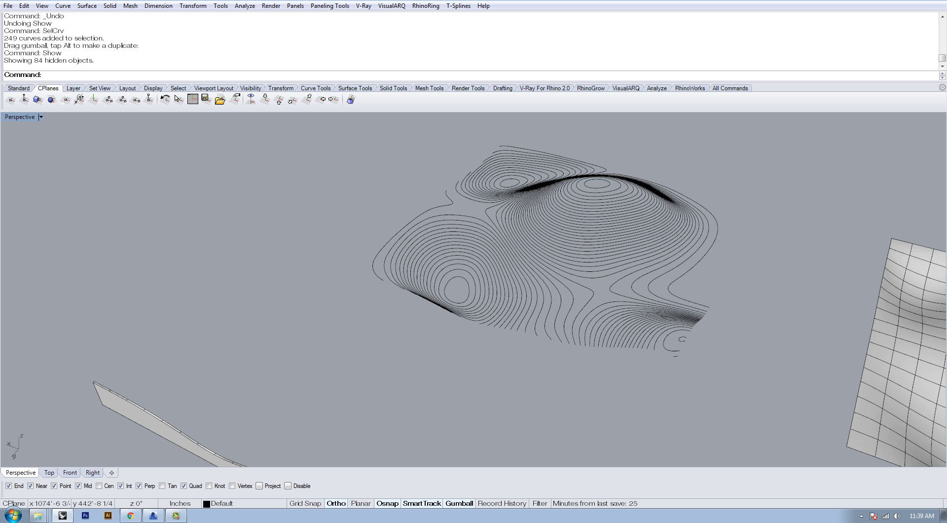
scroll(473, 288, down, 5)
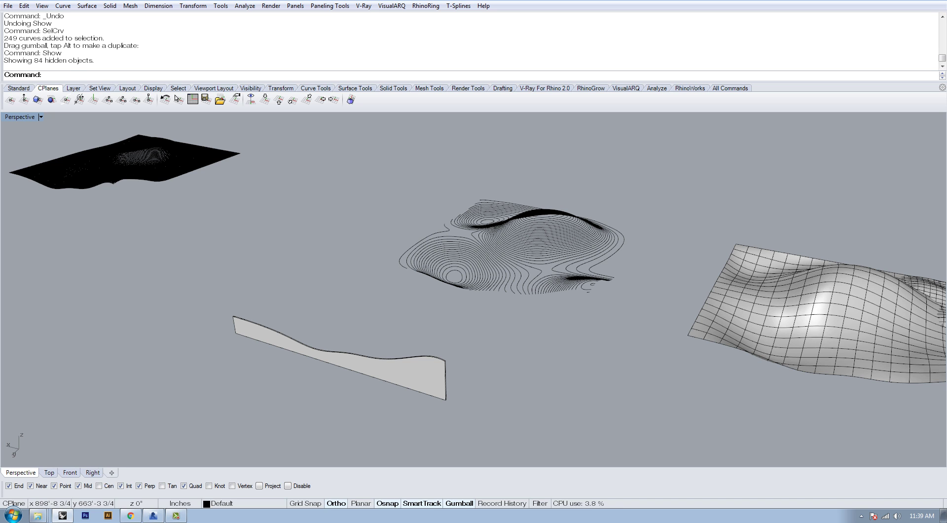
shift+right_drag(474, 289, 614, 272)
shift+right_drag(474, 288, 614, 304)
scroll(291, 197, down, 5)
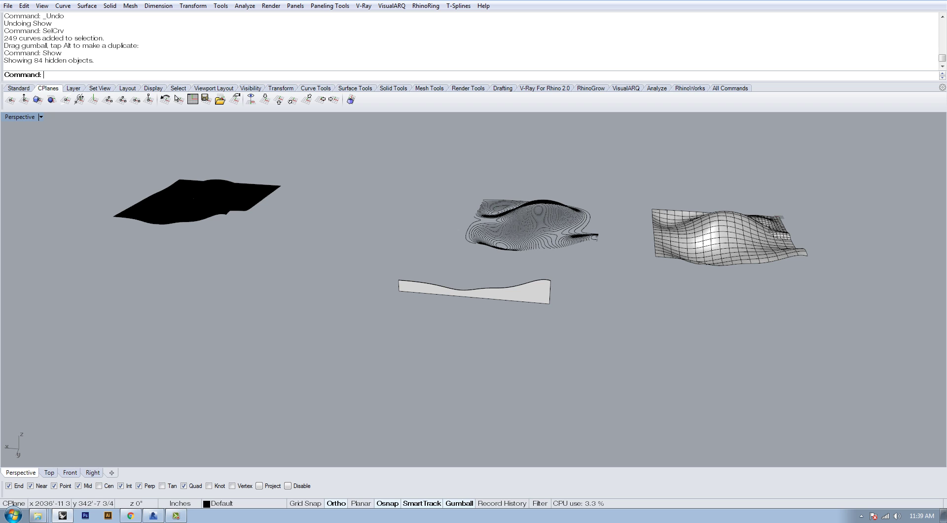
shift+right_drag(473, 288, 434, 316)
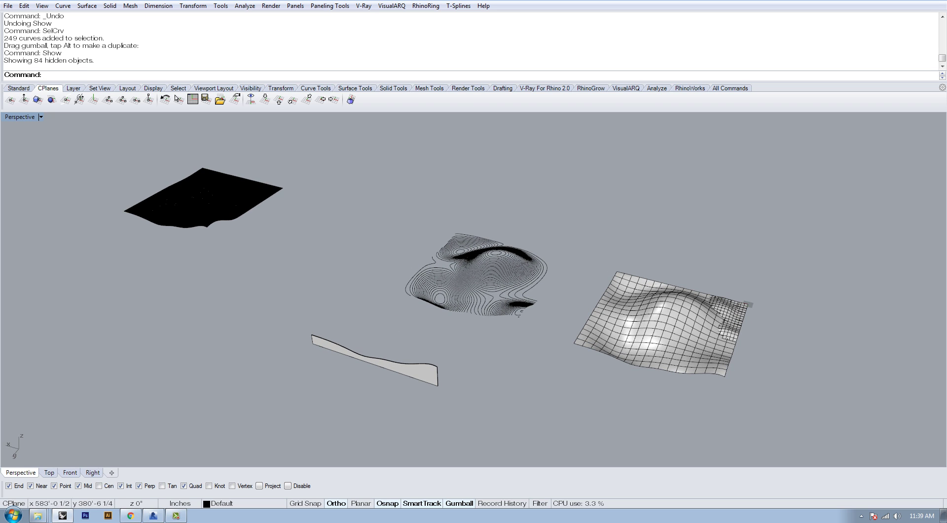